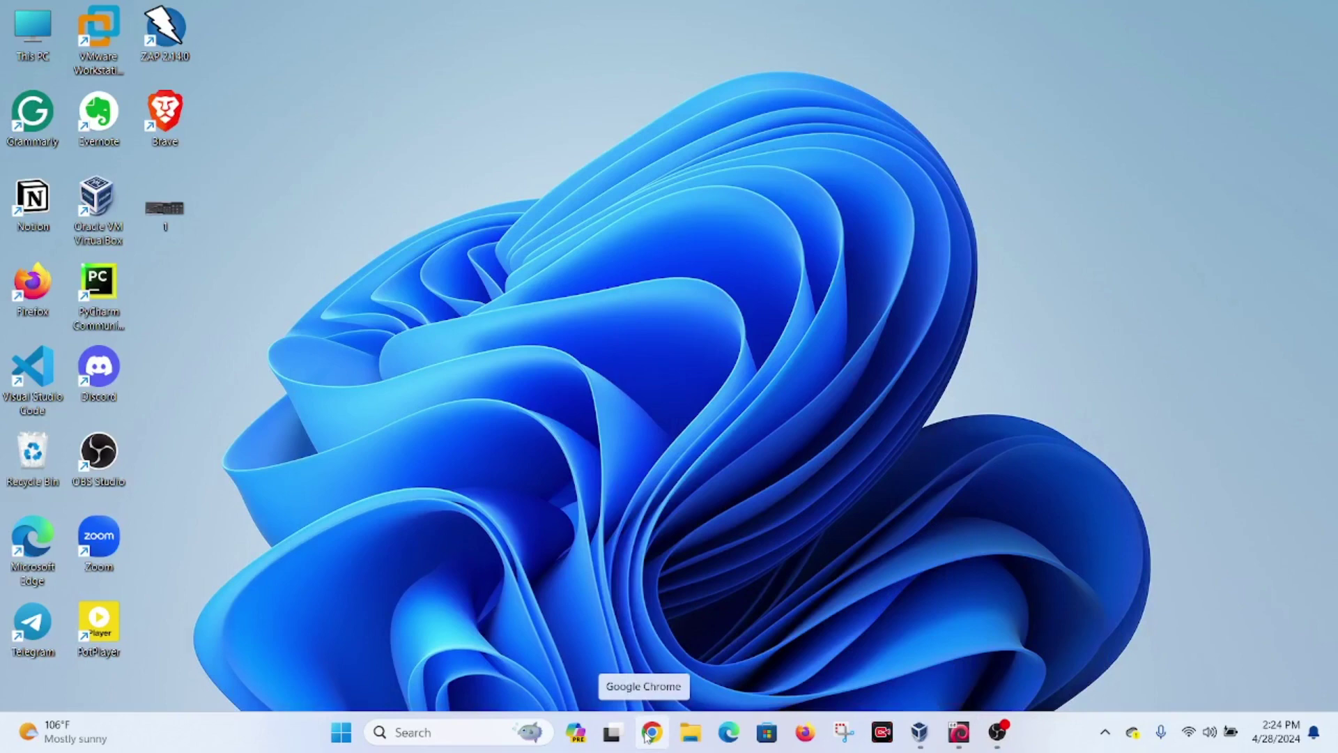
- In Chrome, search for "metasploitable-2 download" and download Metasploitable from its SourceForge project page
{"action": "left_click", "coordinate": [649, 735]}
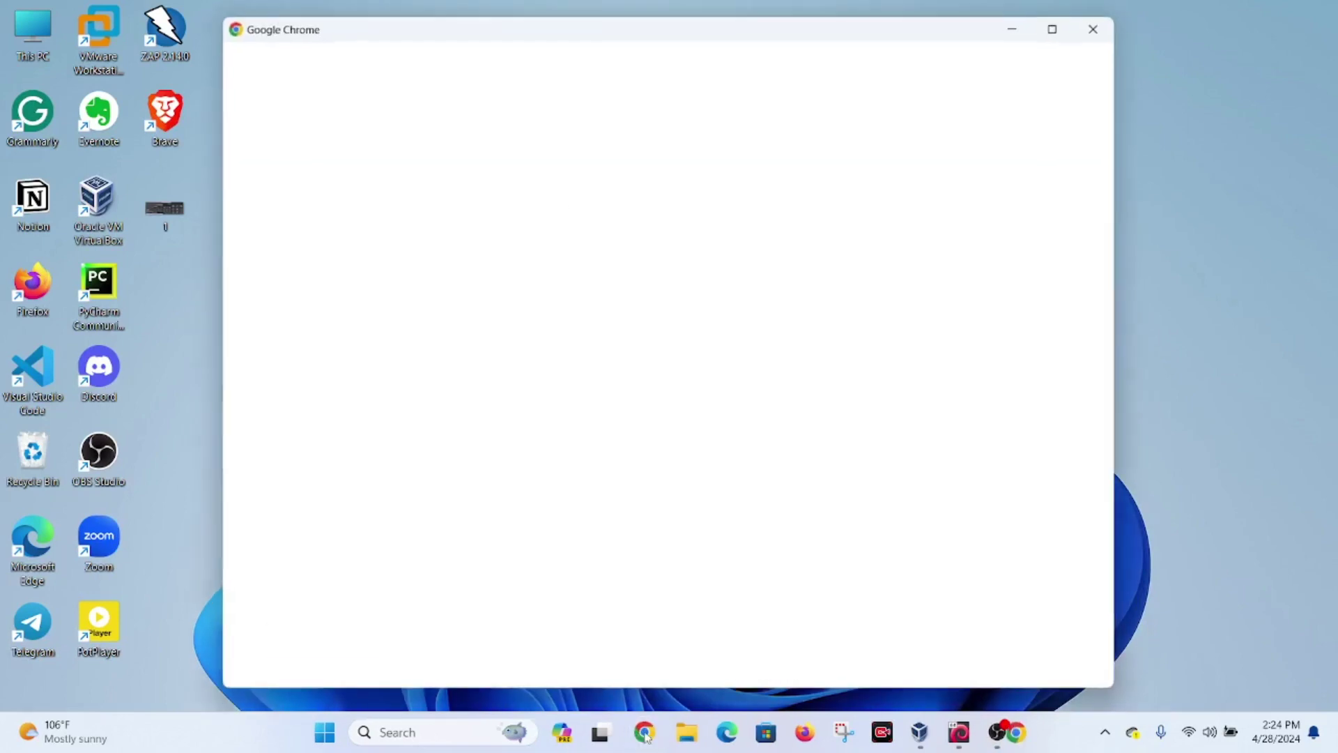
{"action": "left_click", "coordinate": [473, 486]}
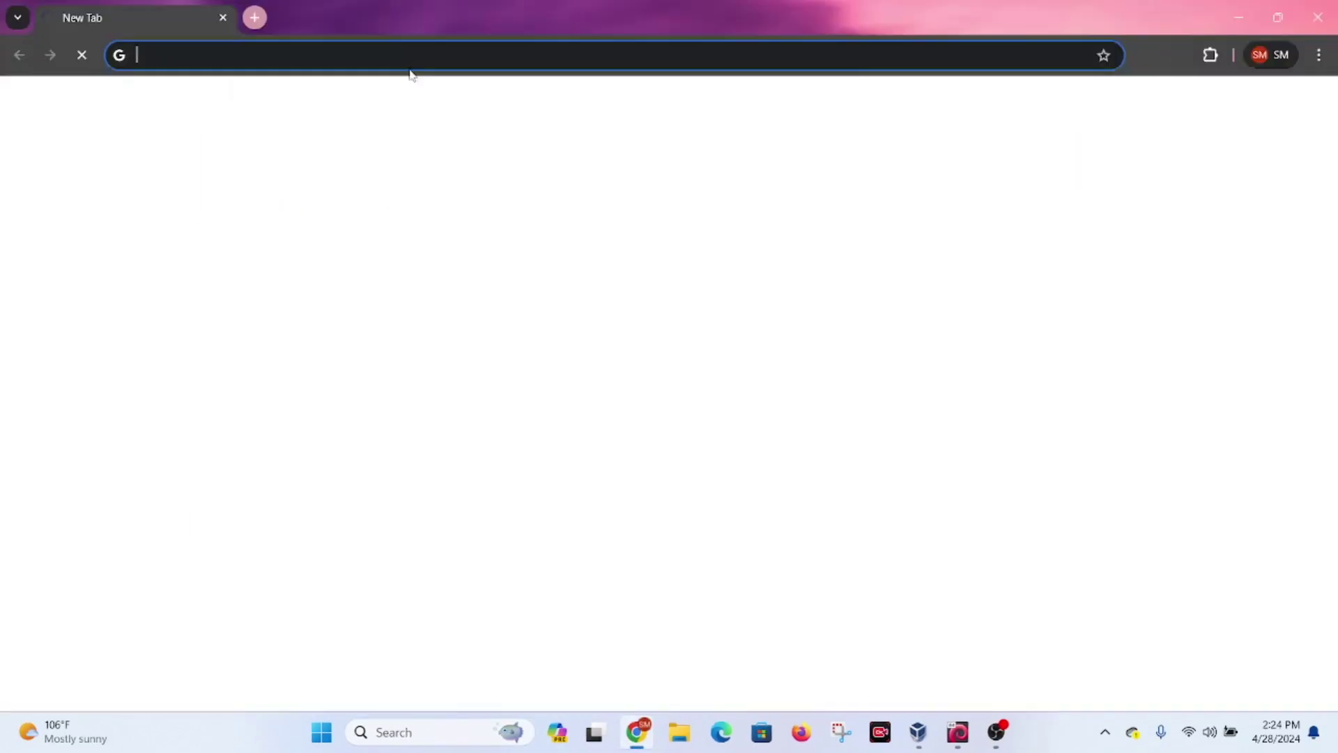
{"action": "left_click", "coordinate": [373, 54]}
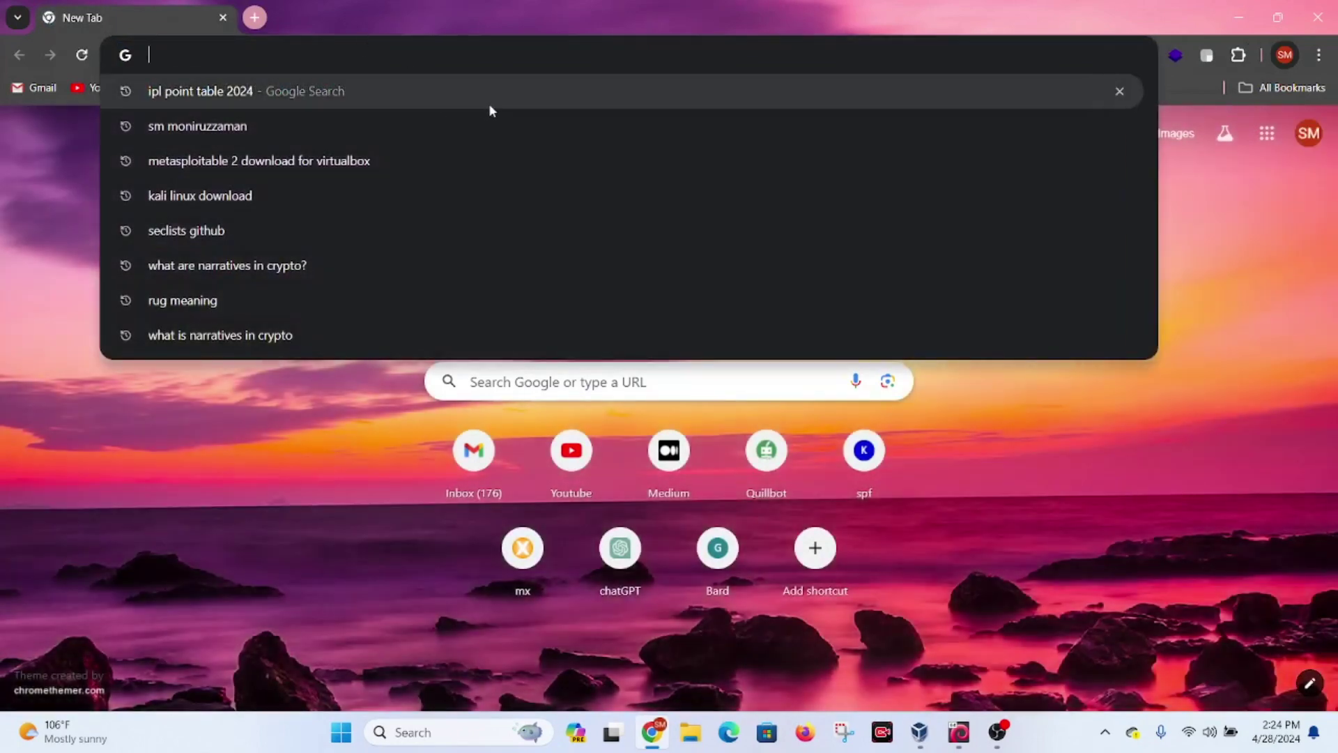
{"action": "type", "text": "metaspl"}
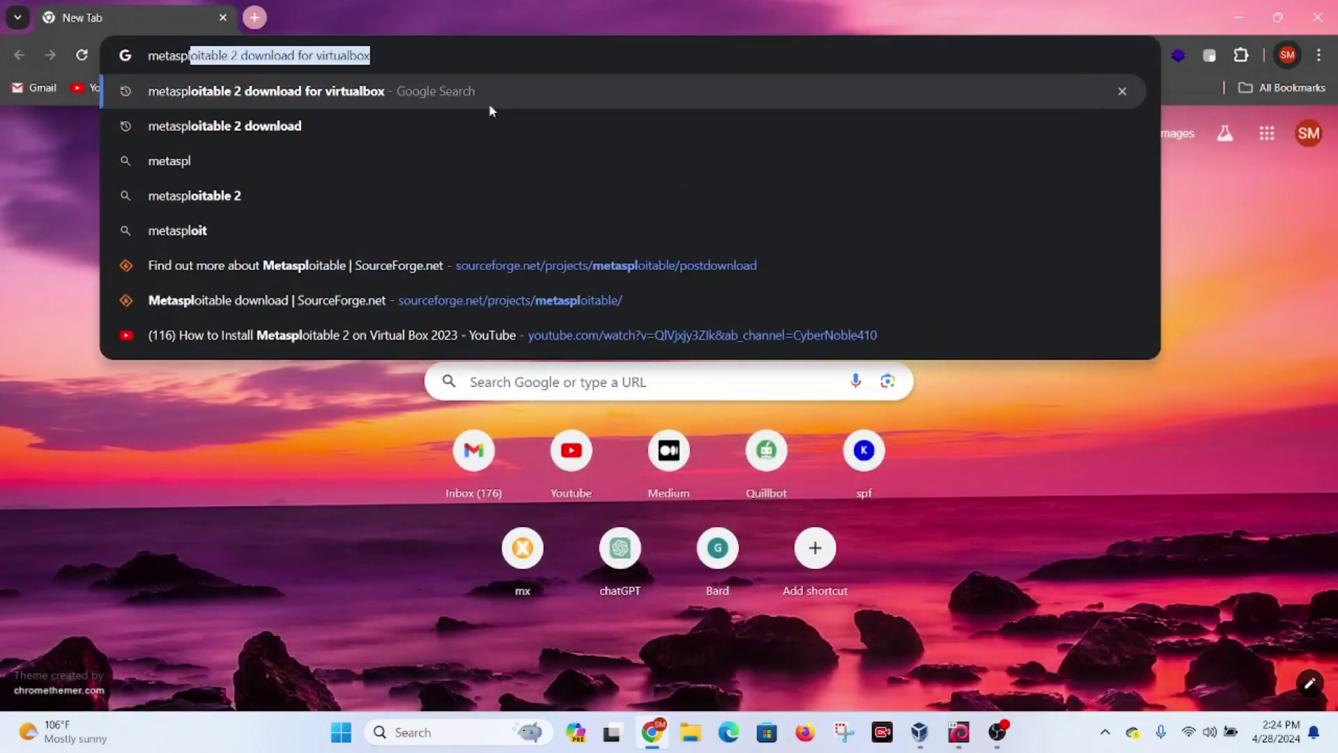
{"action": "type", "text": "oitable"}
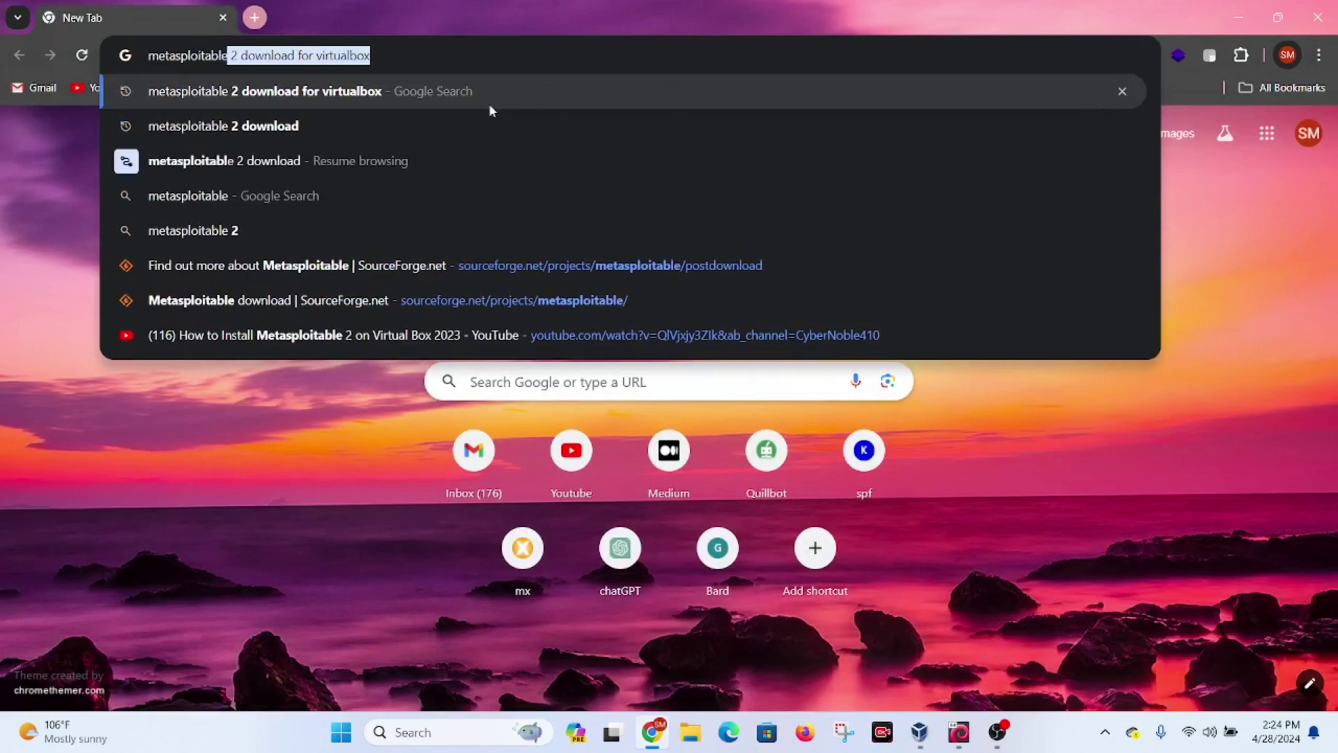
{"action": "type", "text": "-2 "}
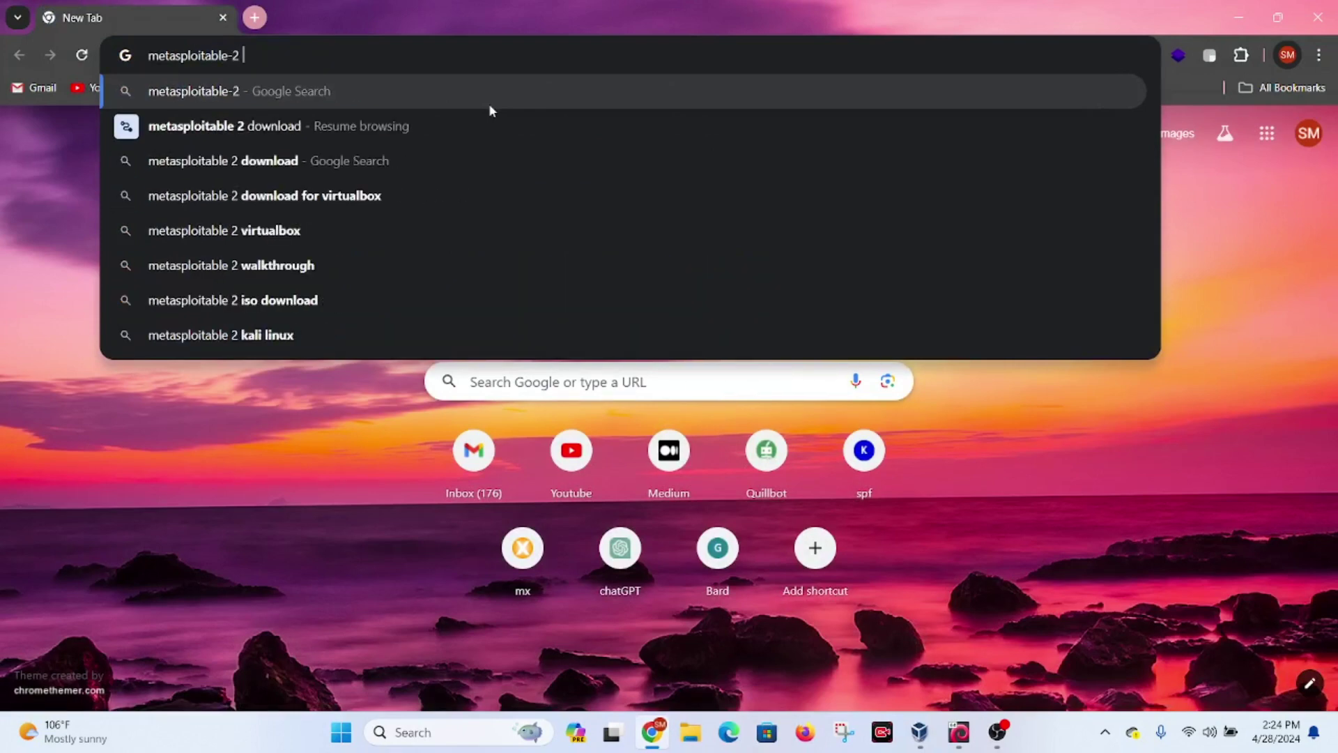
{"action": "type", "text": "download"}
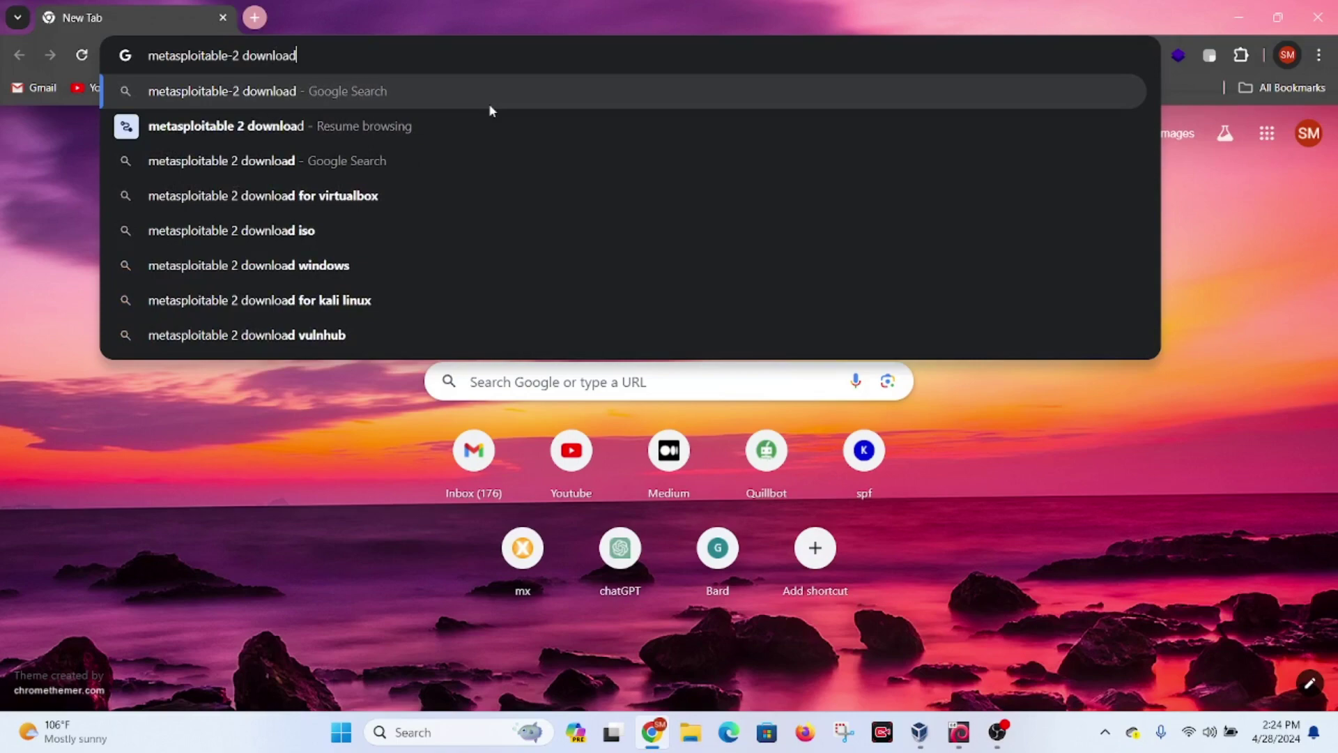
{"action": "key", "text": "Return"}
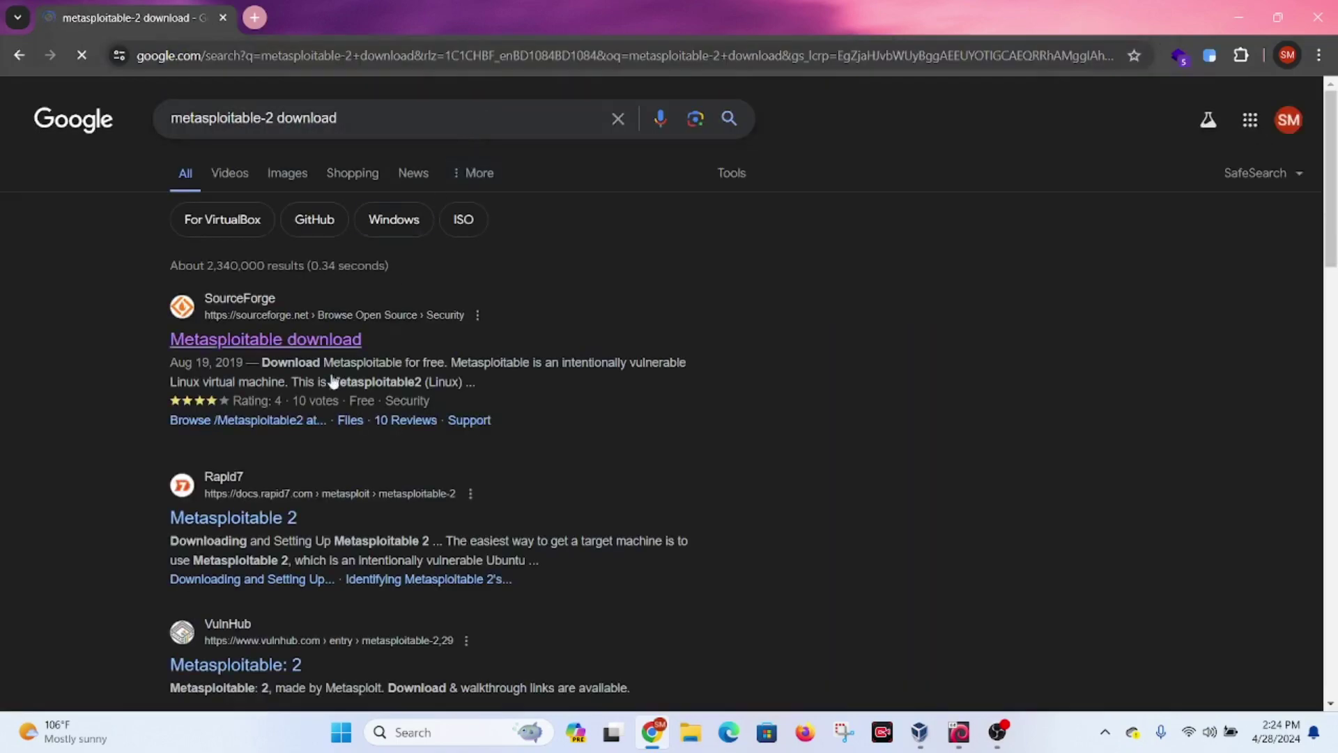
{"action": "left_click", "coordinate": [276, 347]}
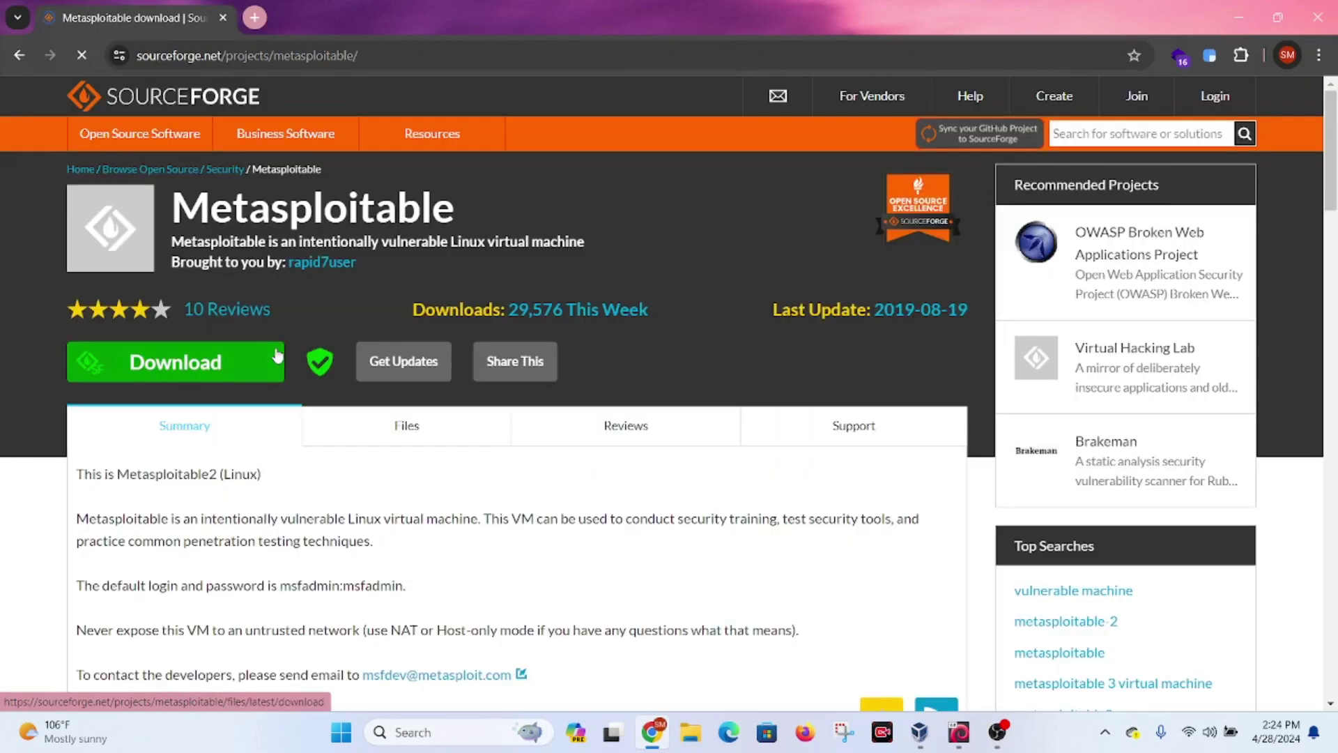
{"action": "left_click", "coordinate": [188, 378]}
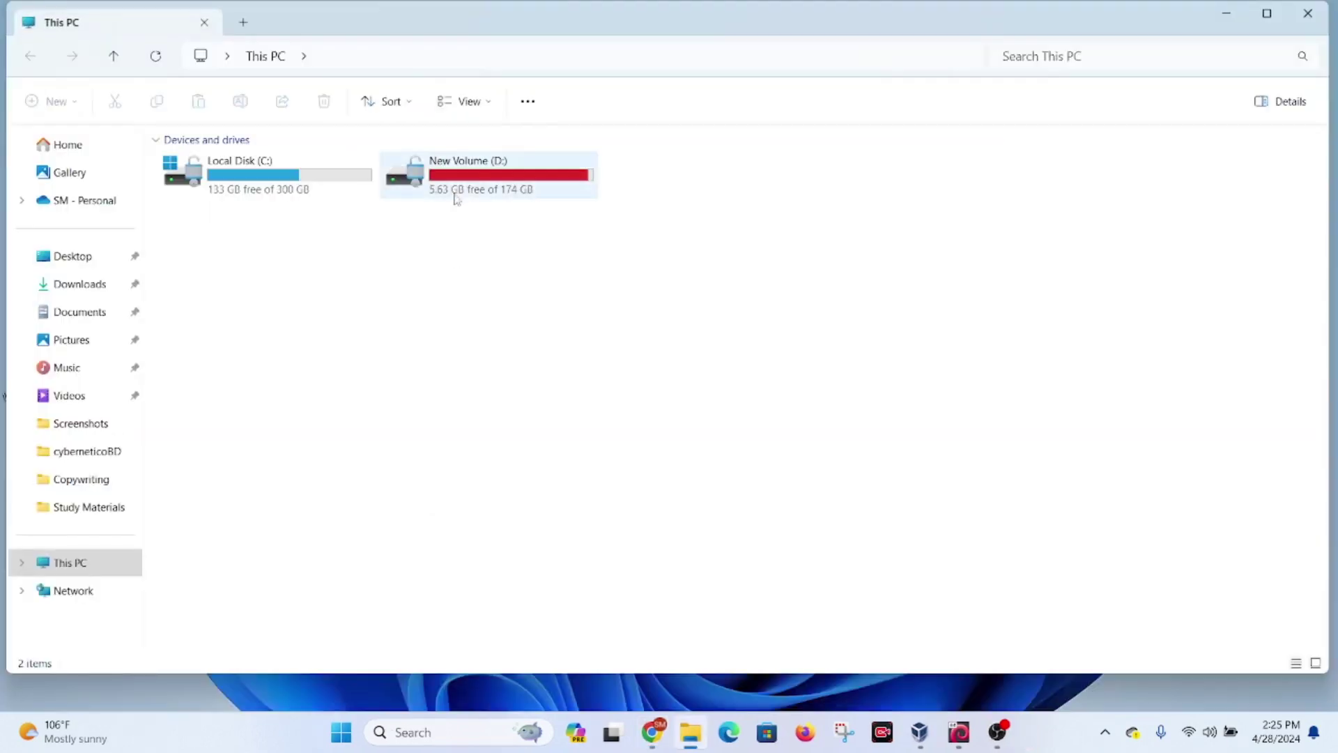
- Look at the extracted VM files in the Metasploitable2-Linux folder under Essential Softwares on drive D, then minimize File Explorer
{"action": "double_click", "coordinate": [454, 192]}
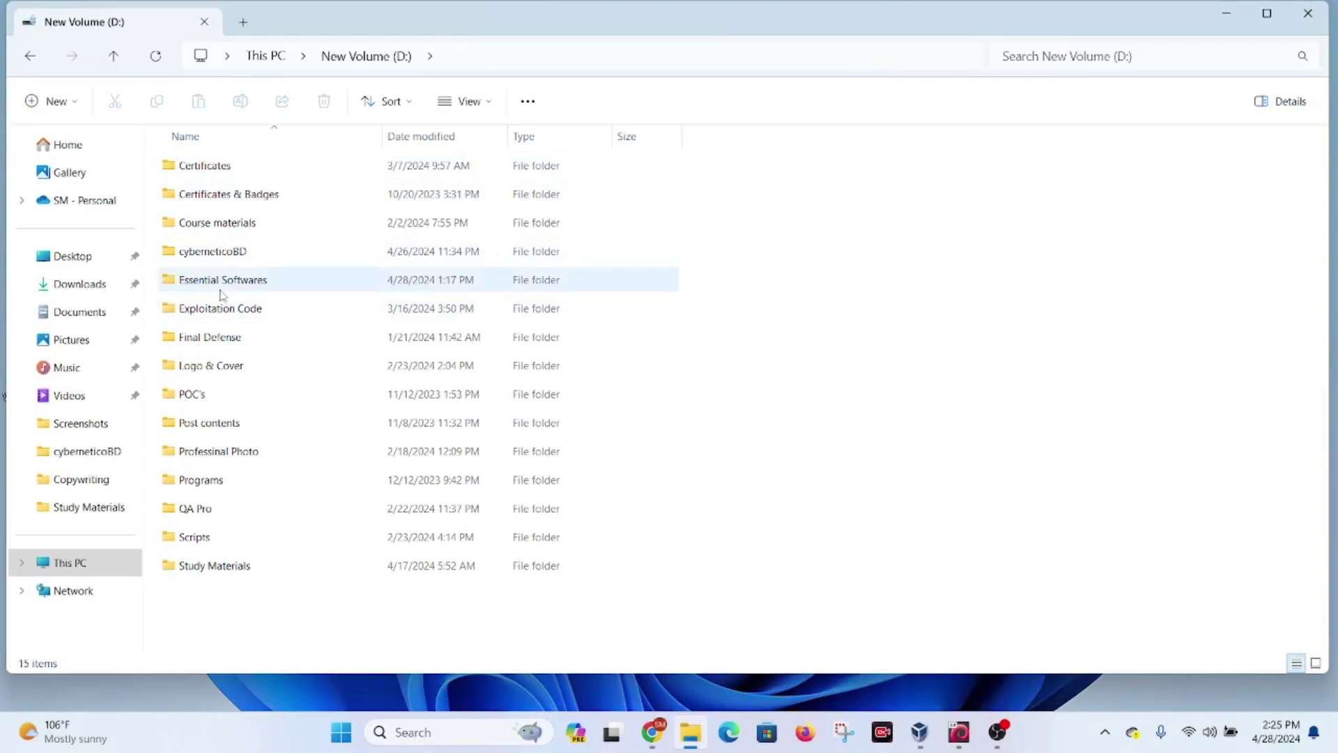
{"action": "double_click", "coordinate": [221, 288]}
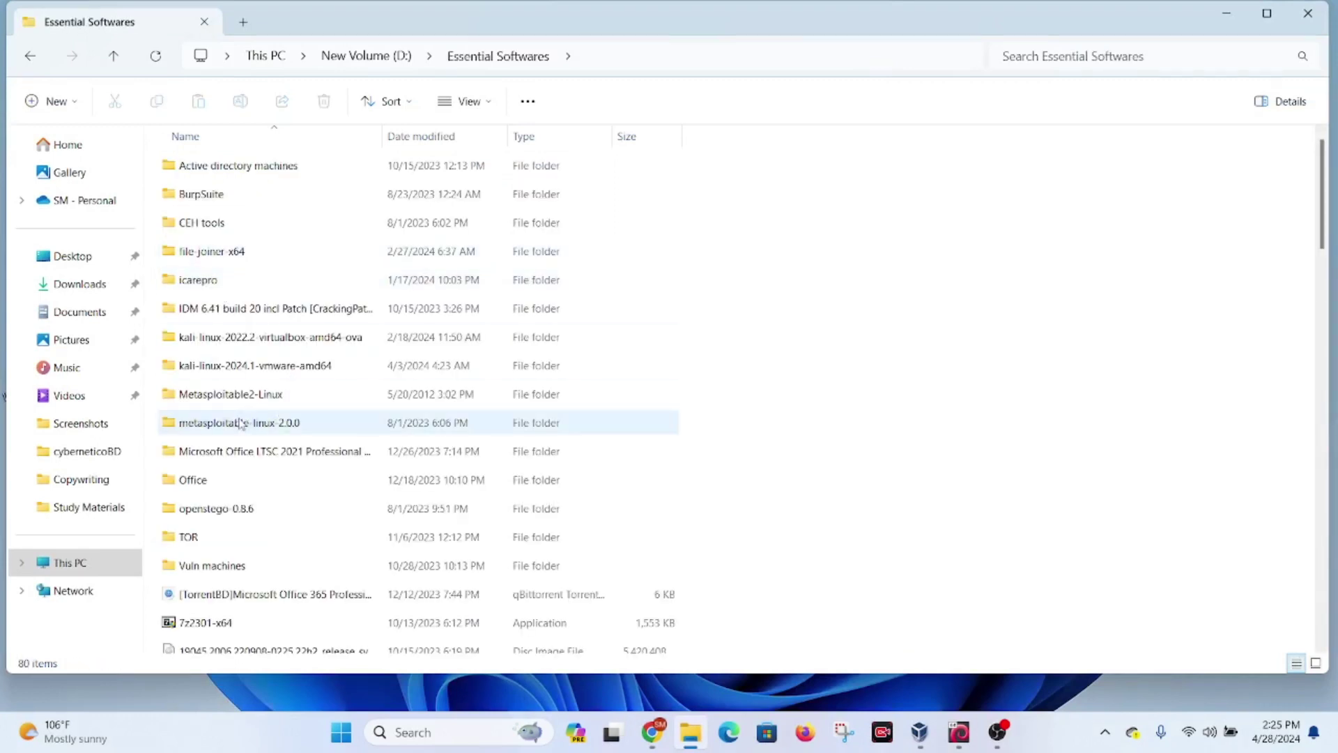
{"action": "double_click", "coordinate": [237, 395]}
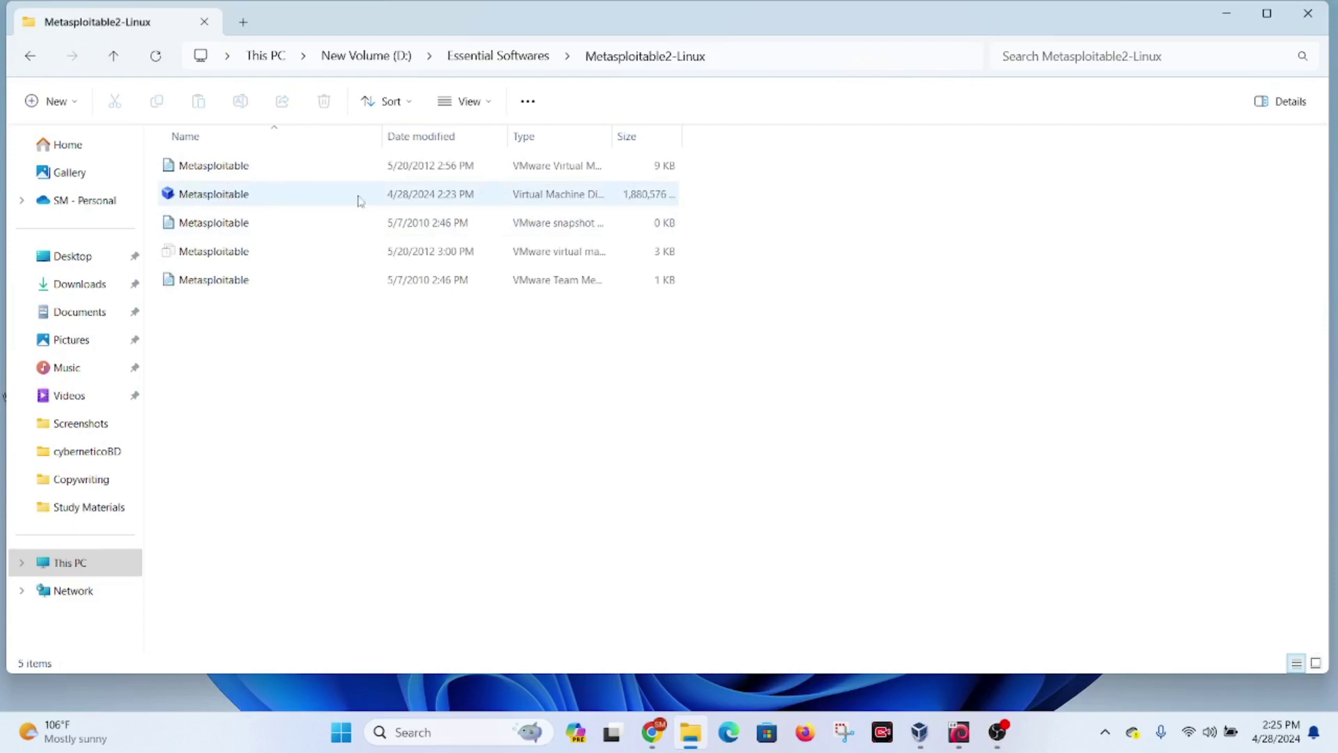
{"action": "left_click", "coordinate": [1229, 18]}
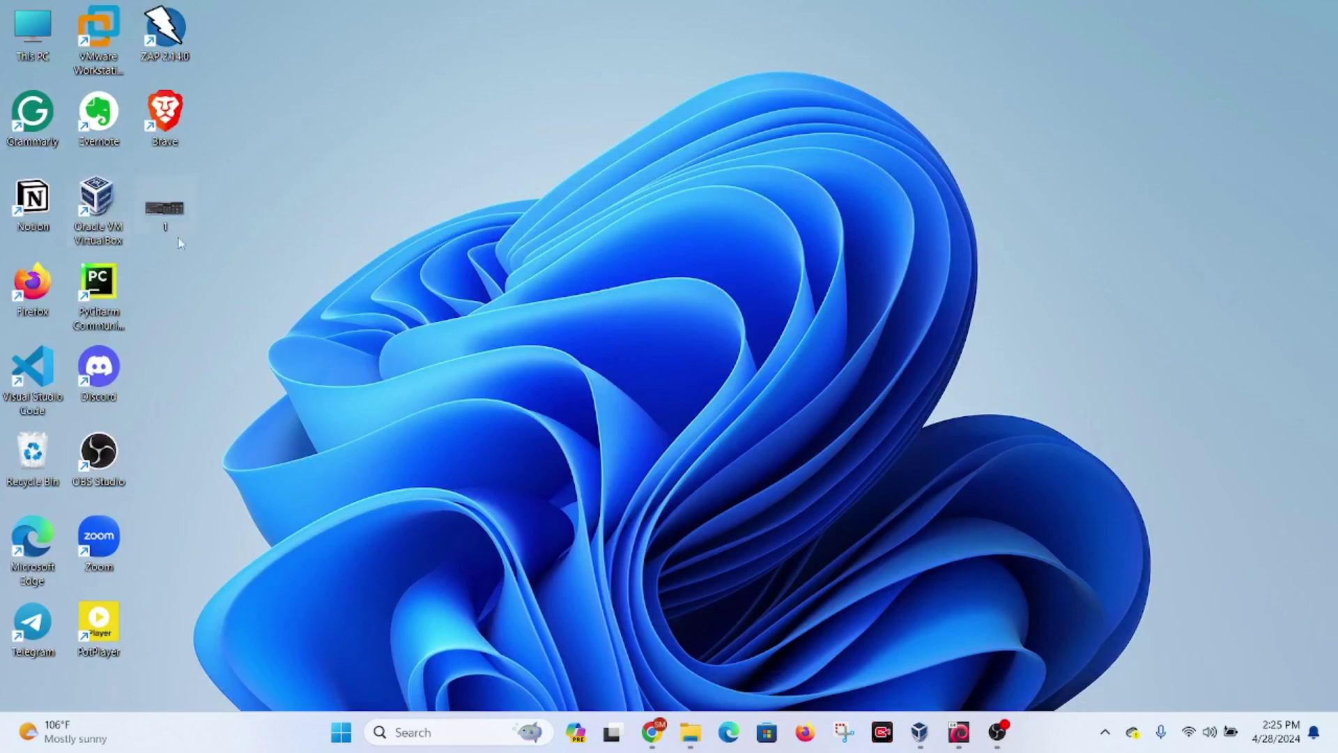
- Switch to Oracle VM VirtualBox Manager and start creating a new virtual machine named Metasploitable-2
{"action": "left_click", "coordinate": [920, 732]}
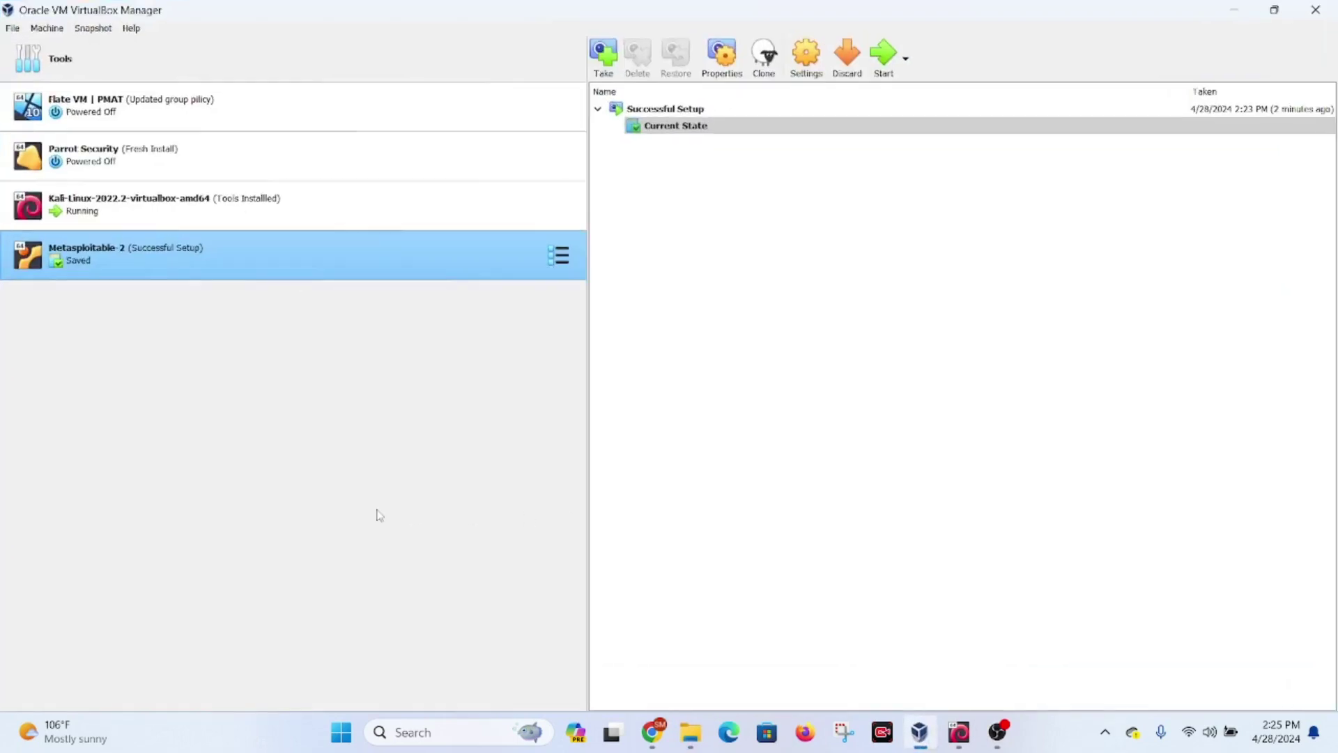
{"action": "left_click", "coordinate": [207, 61]}
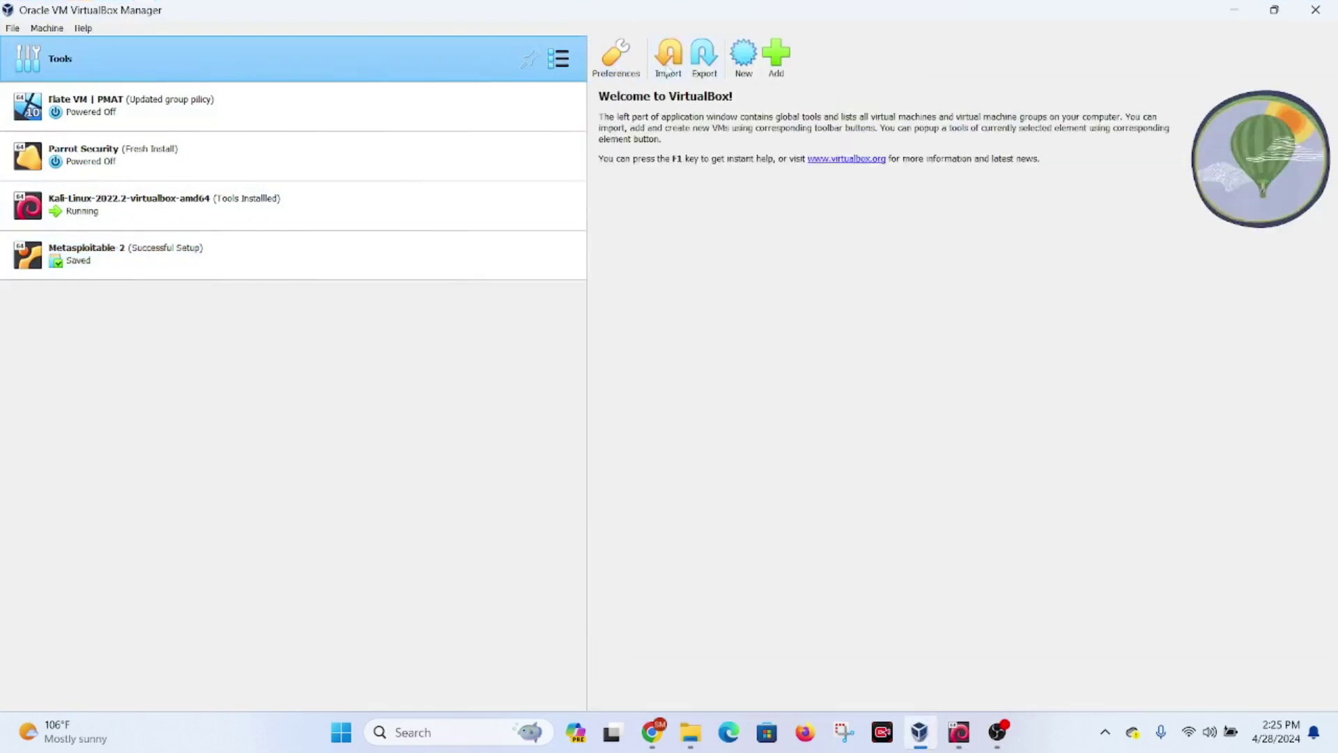
{"action": "left_click", "coordinate": [745, 59]}
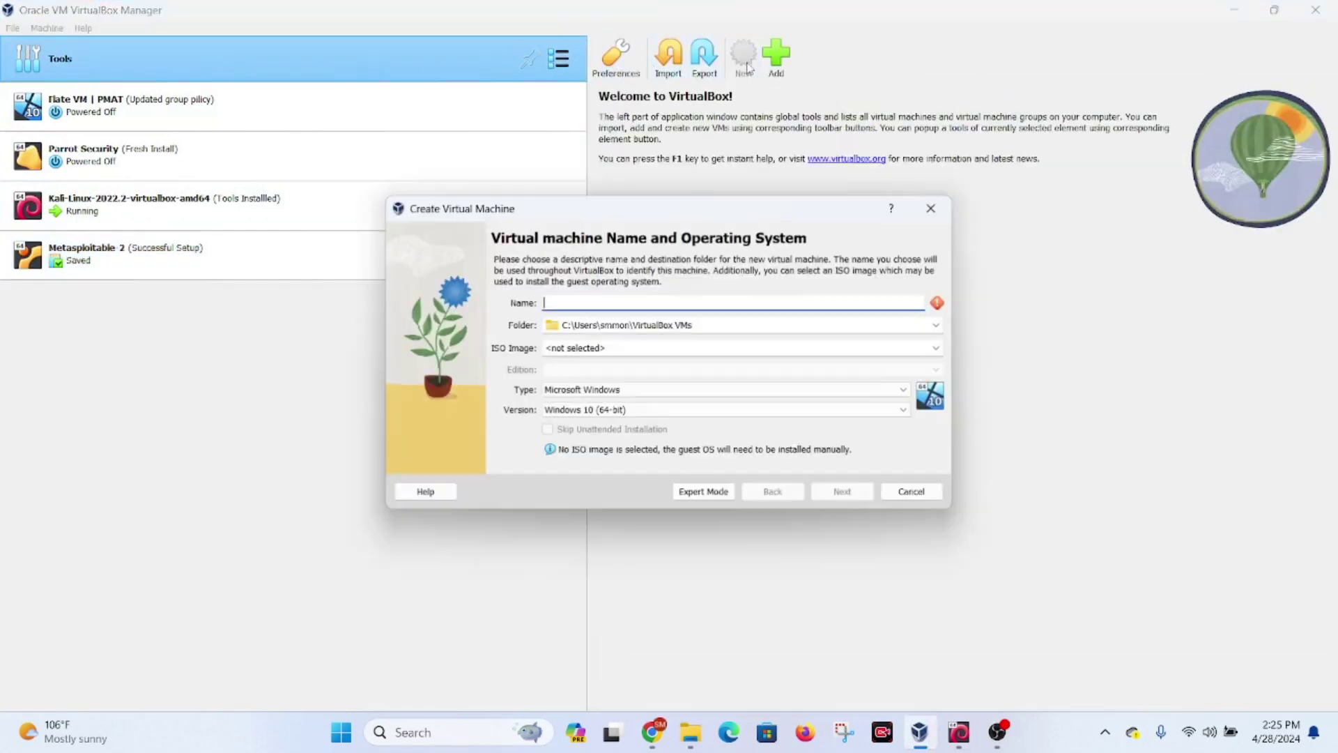
{"action": "left_click", "coordinate": [600, 306]}
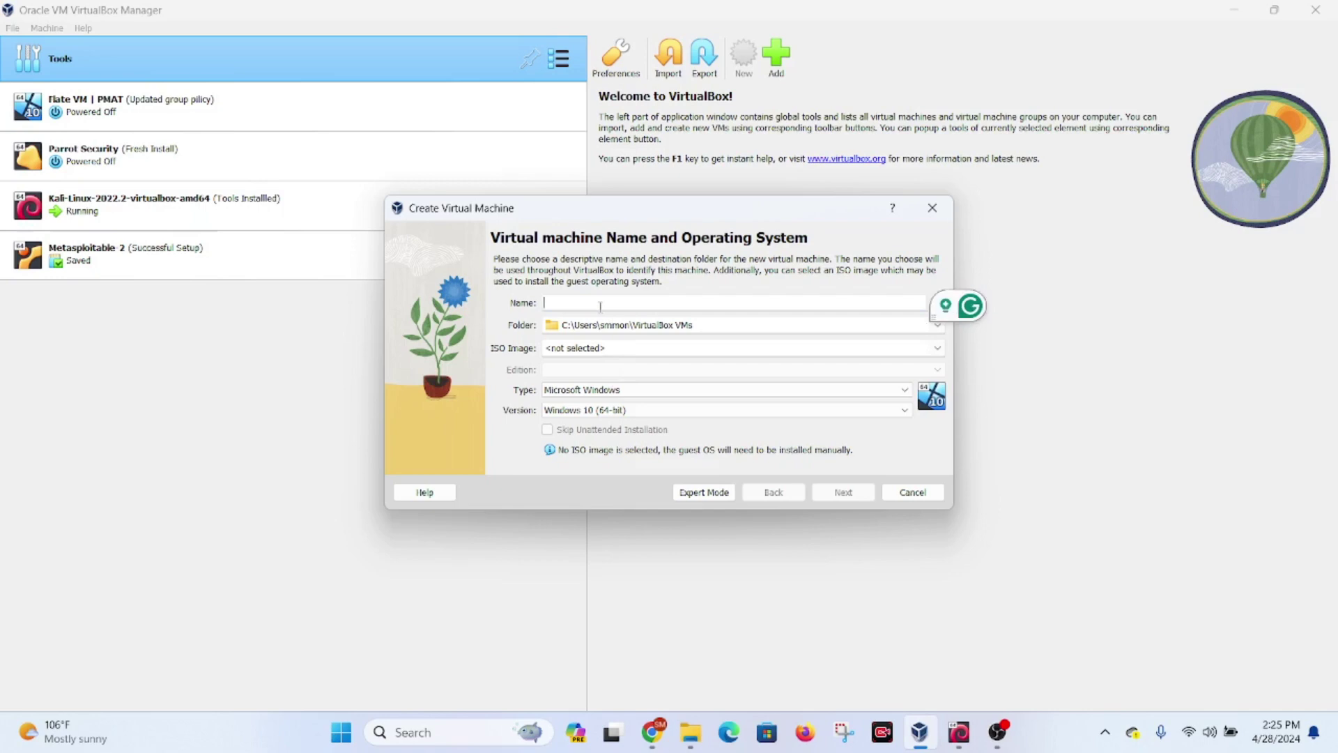
{"action": "type", "text": "M"}
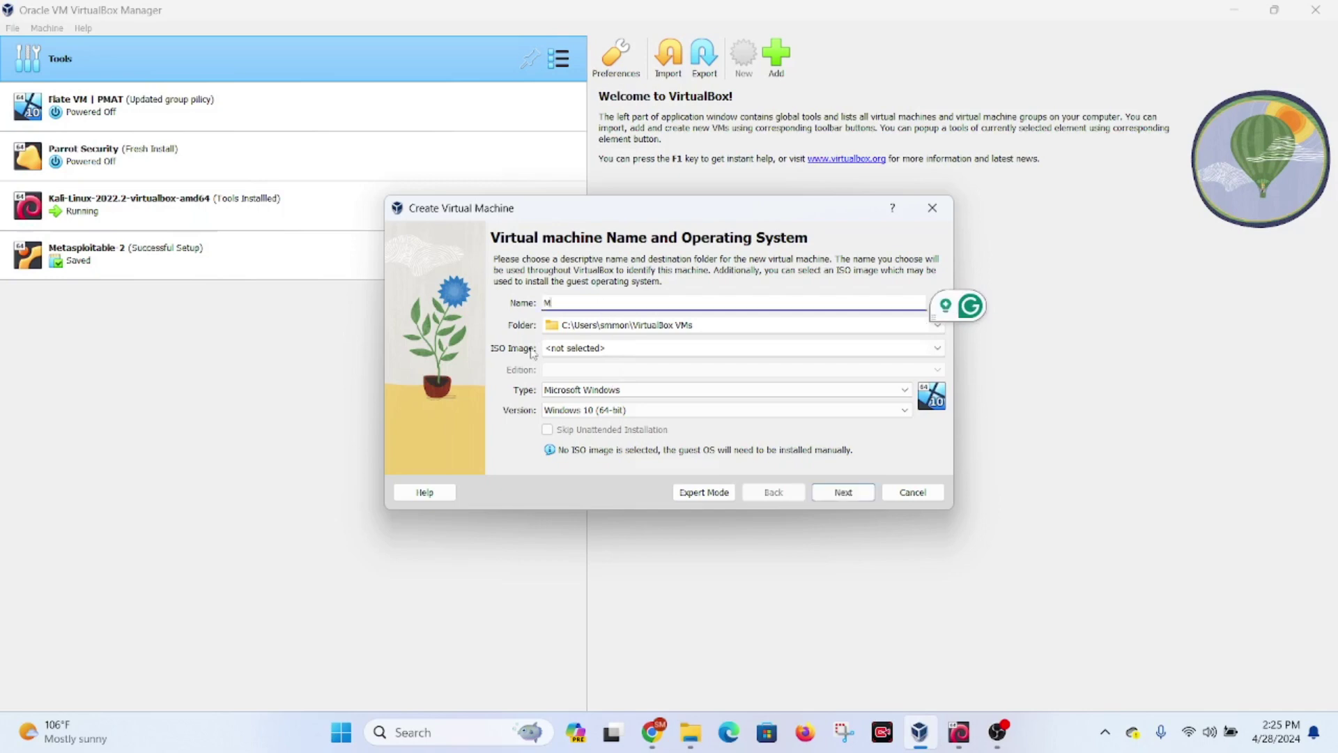
{"action": "type", "text": "etas"}
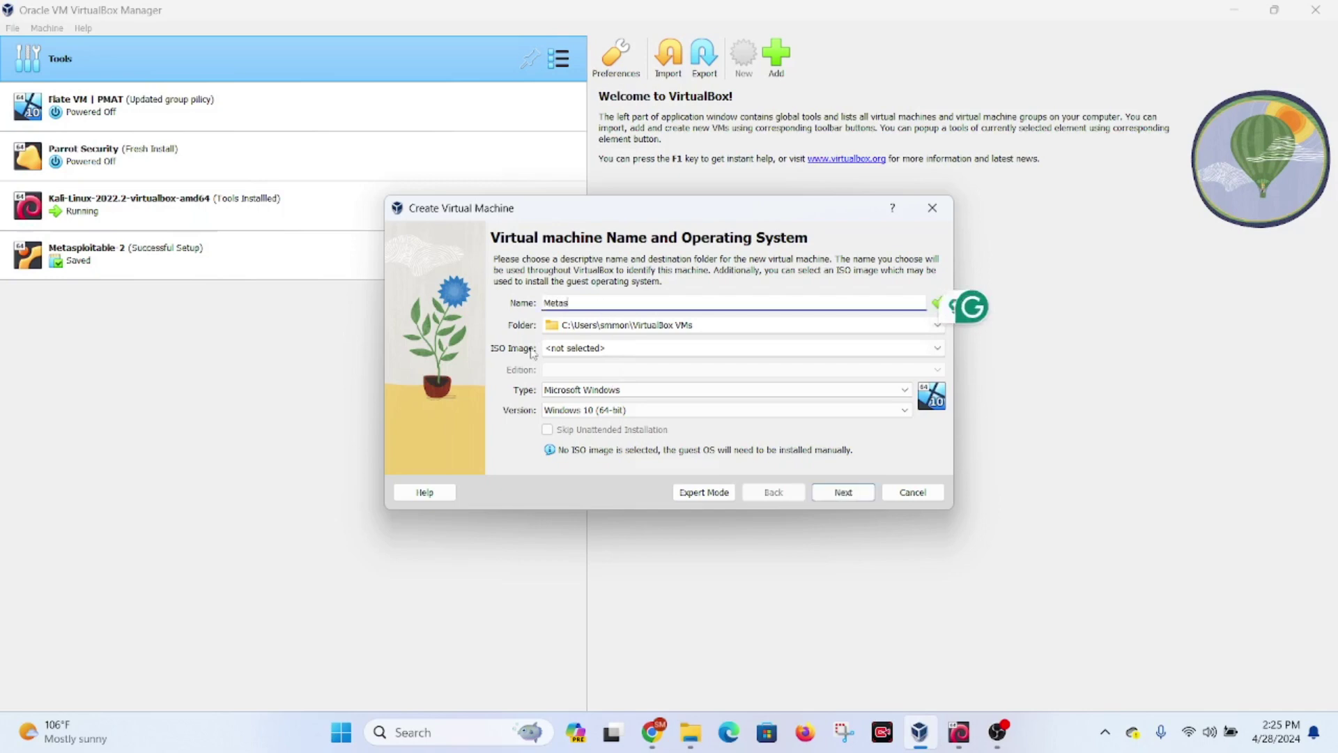
{"action": "type", "text": "ploitable-2"}
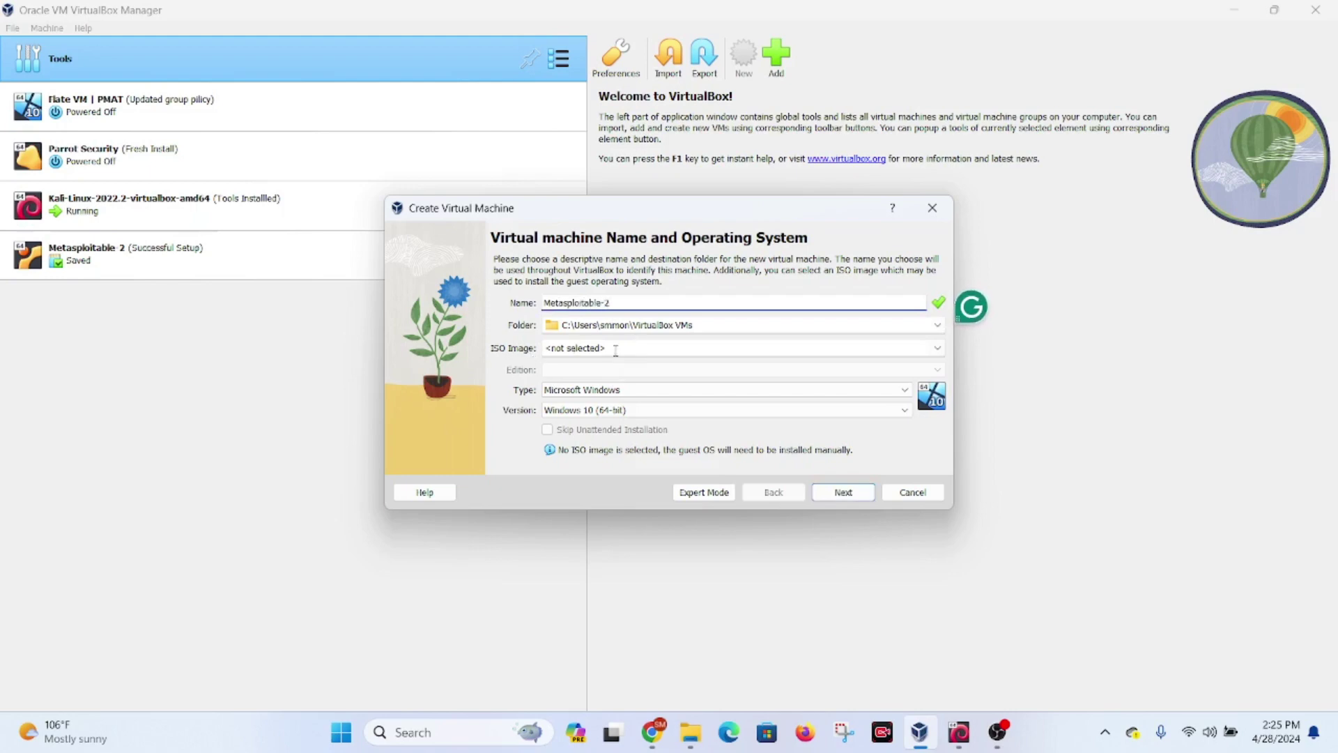
- Set the new machine's operating system type to Linux and version to Ubuntu (64-bit), and try to proceed
{"action": "left_click", "coordinate": [603, 392]}
{"action": "left_click", "coordinate": [583, 417]}
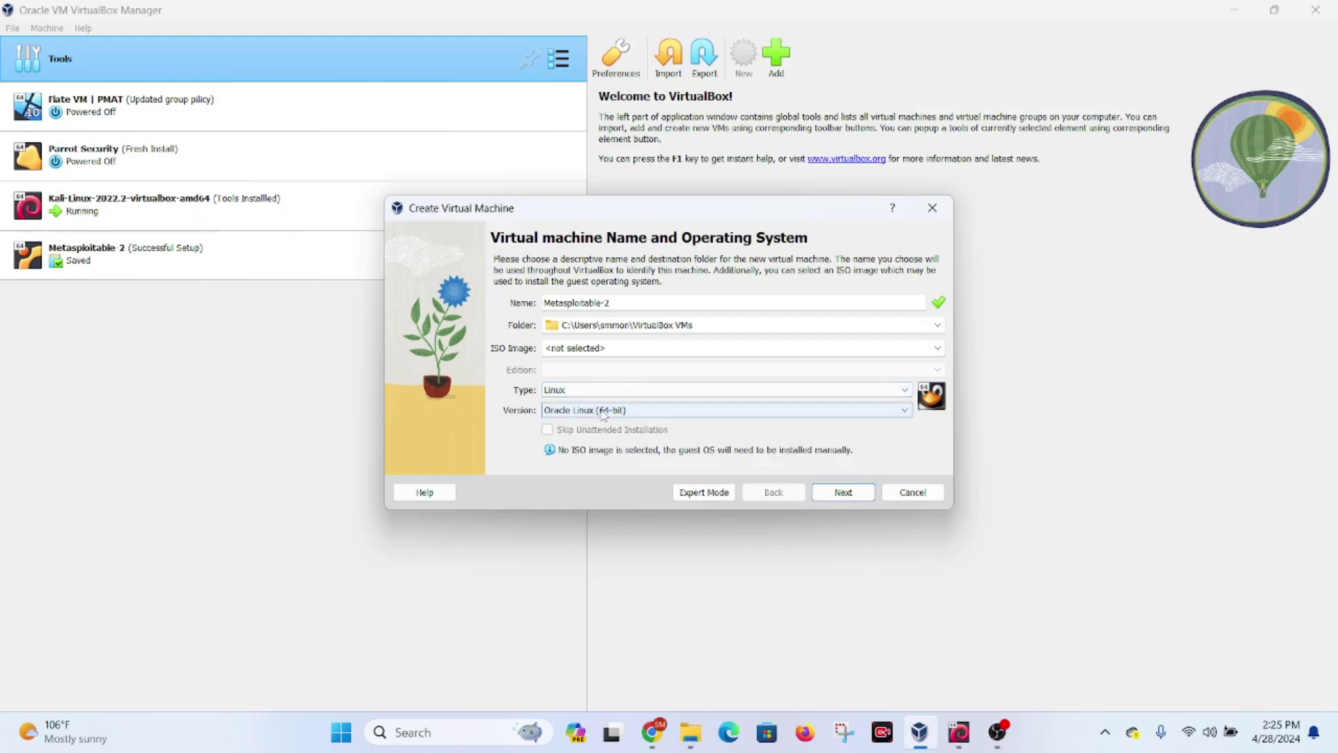
{"action": "left_click", "coordinate": [599, 411]}
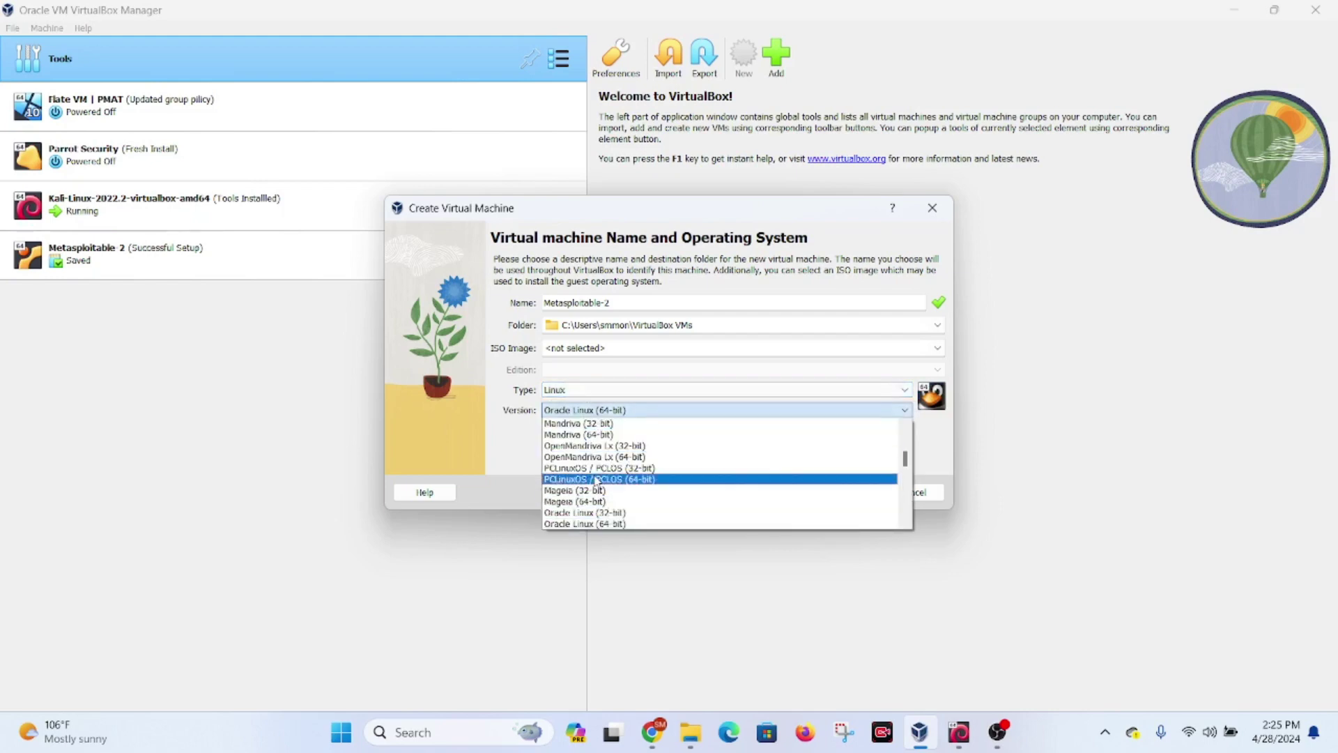
{"action": "scroll", "coordinate": [606, 480], "scroll_direction": "down", "scroll_amount": 3}
{"action": "scroll", "coordinate": [613, 482], "scroll_direction": "down", "scroll_amount": 5}
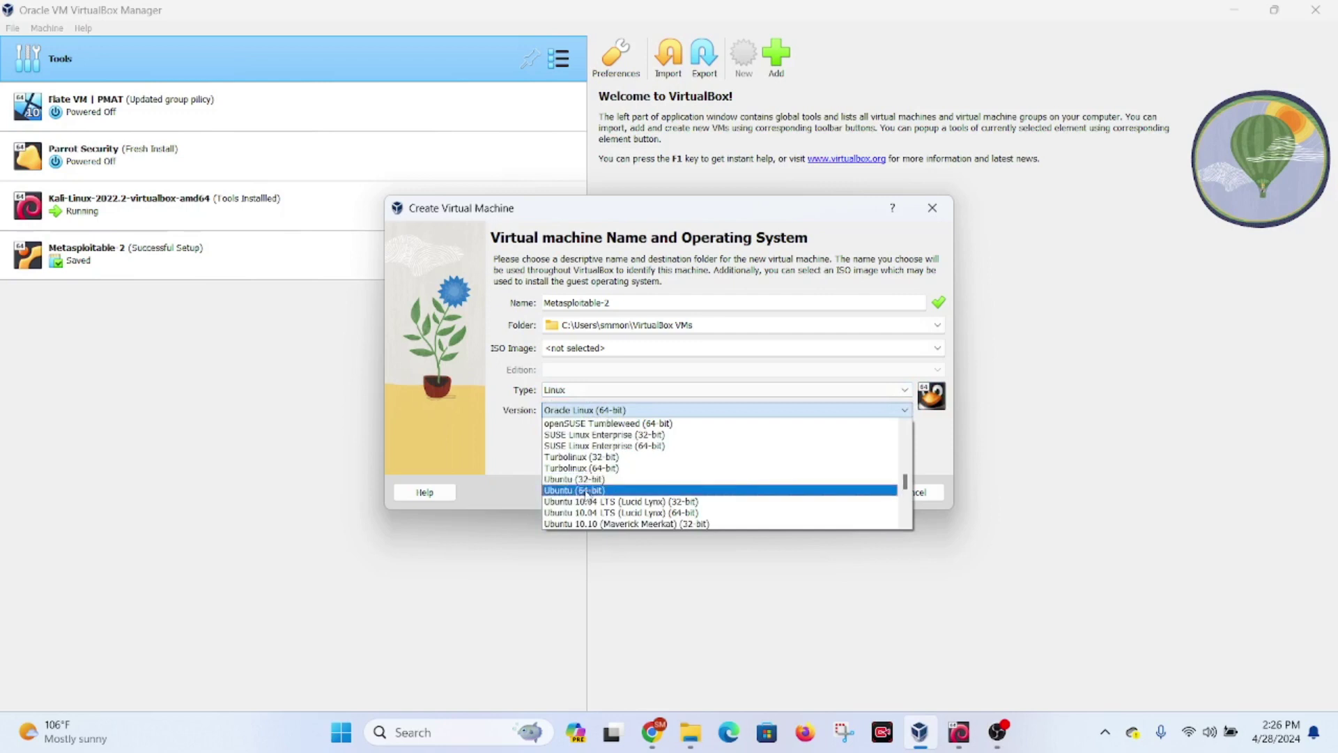
{"action": "left_click", "coordinate": [587, 490]}
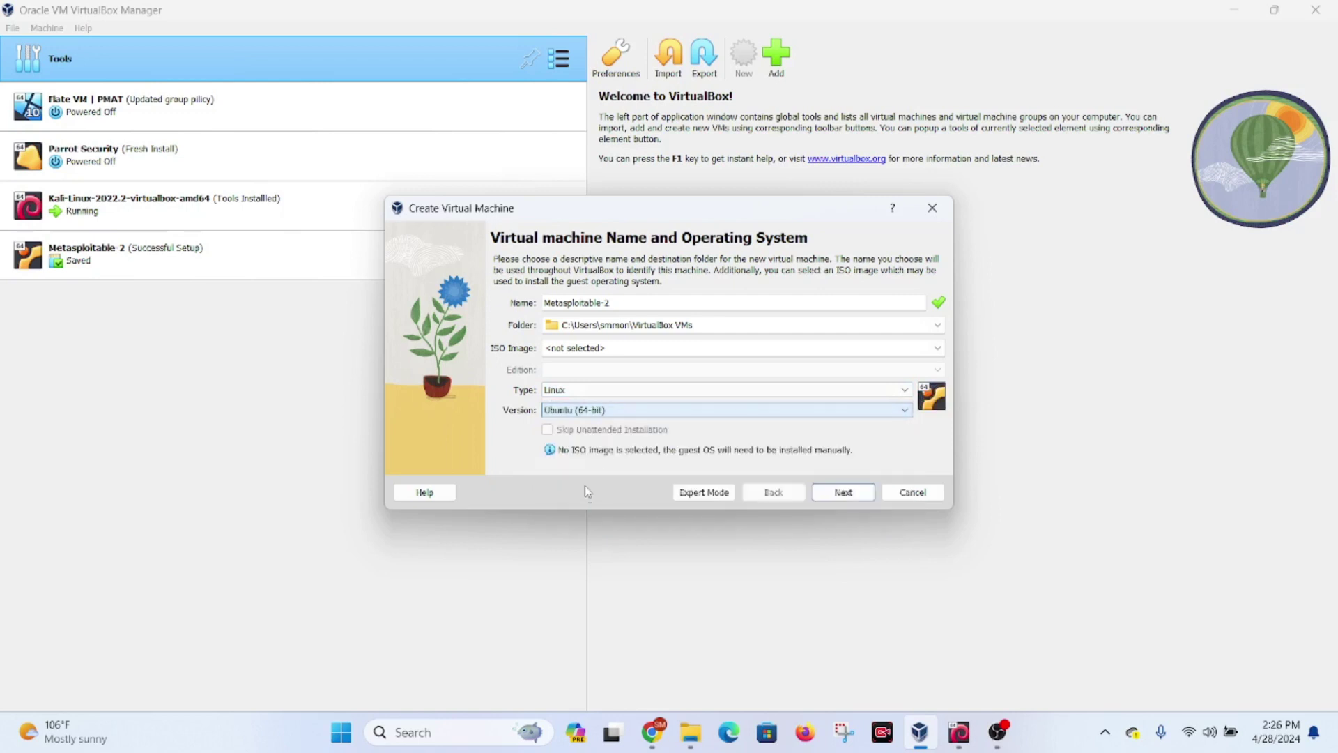
{"action": "left_click", "coordinate": [848, 499]}
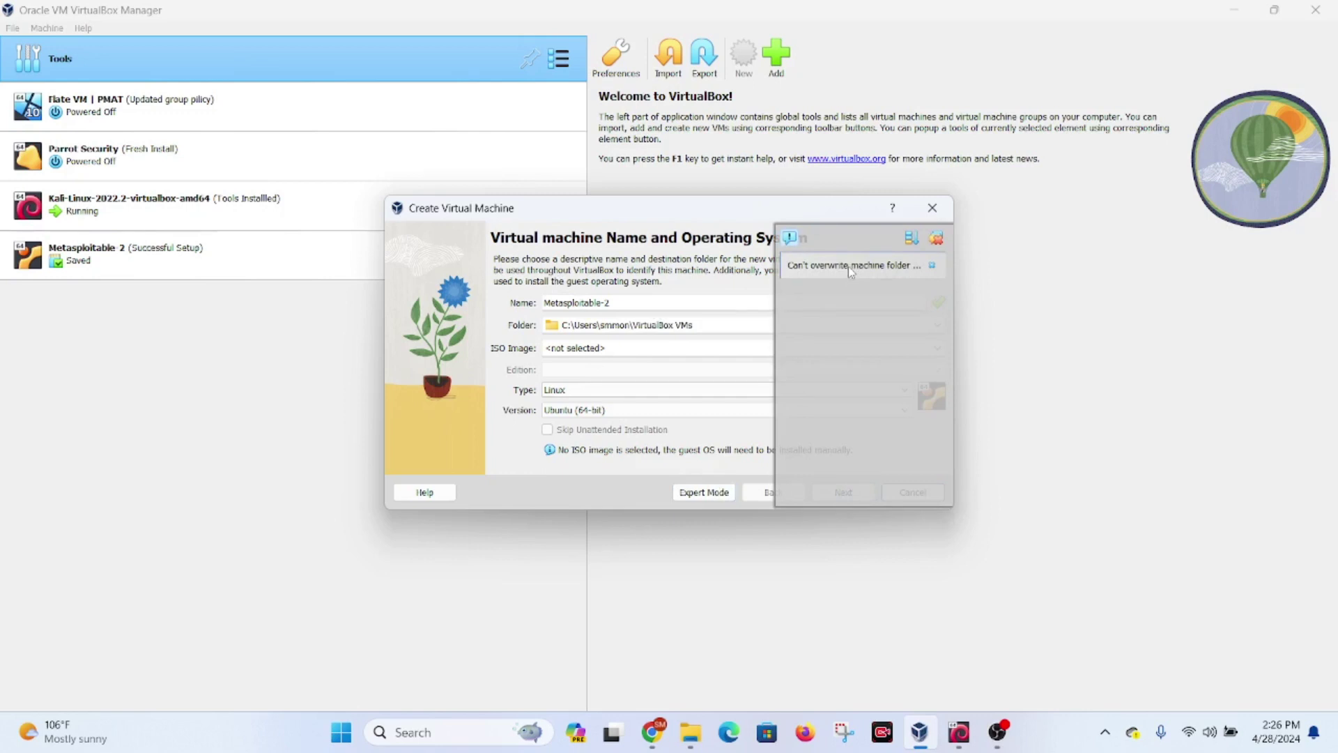
- Dismiss the notification, rename the machine to Metasploitable-2-1, and accept the hardware settings of 2048 MB base memory and 1 CPU
{"action": "left_click", "coordinate": [933, 266]}
{"action": "left_click", "coordinate": [667, 303]}
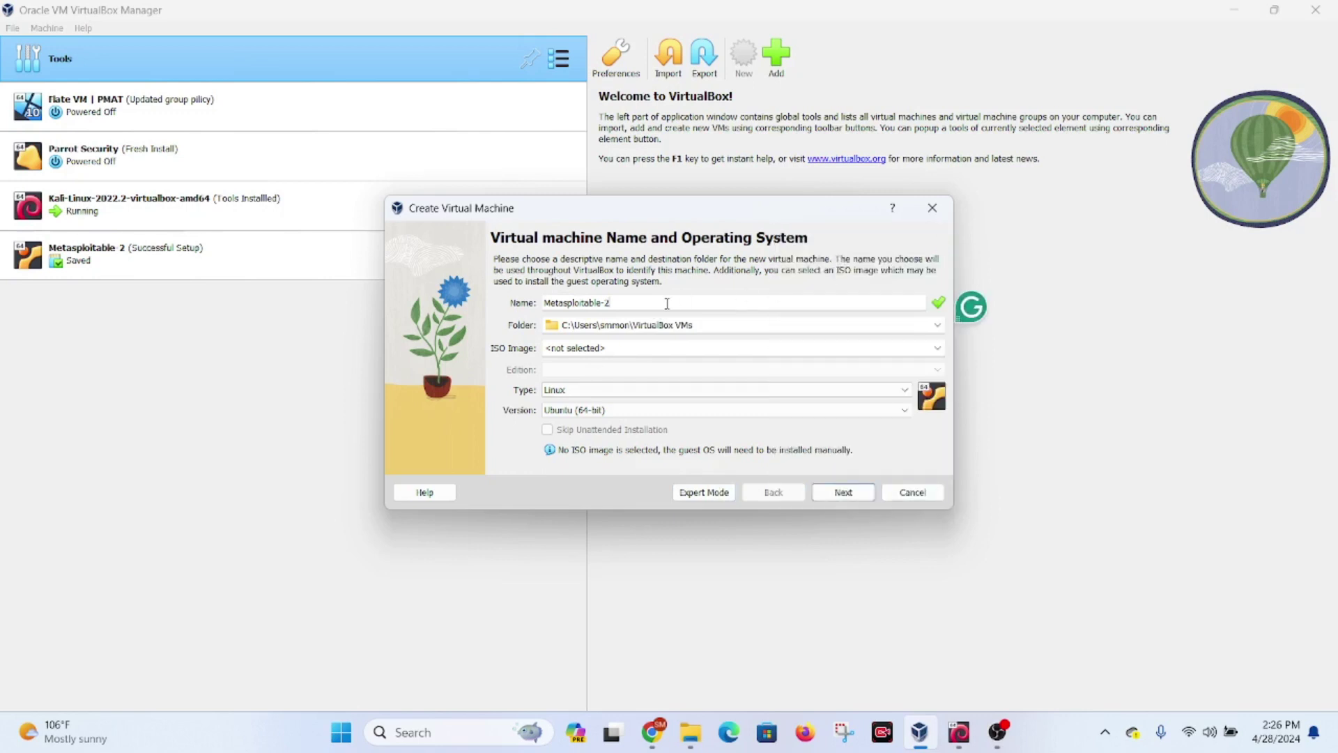
{"action": "type", "text": "-"}
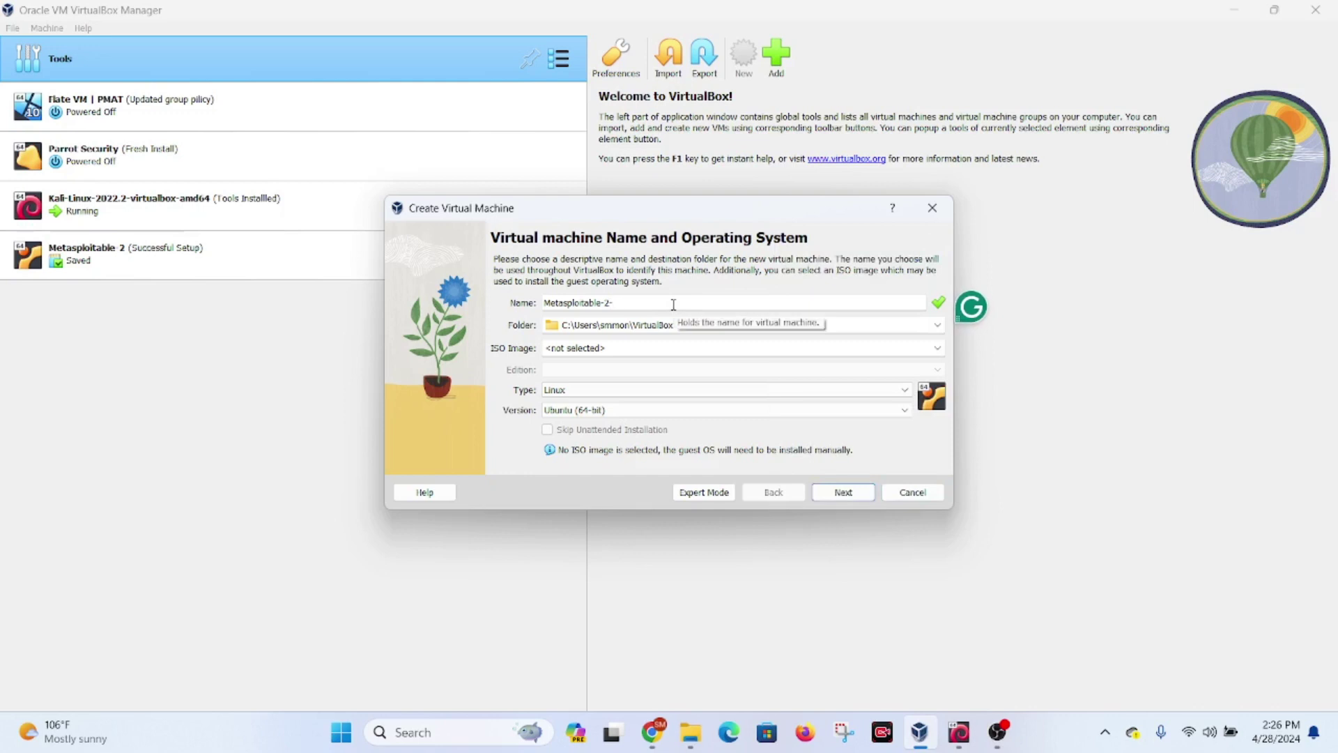
{"action": "type", "text": "1"}
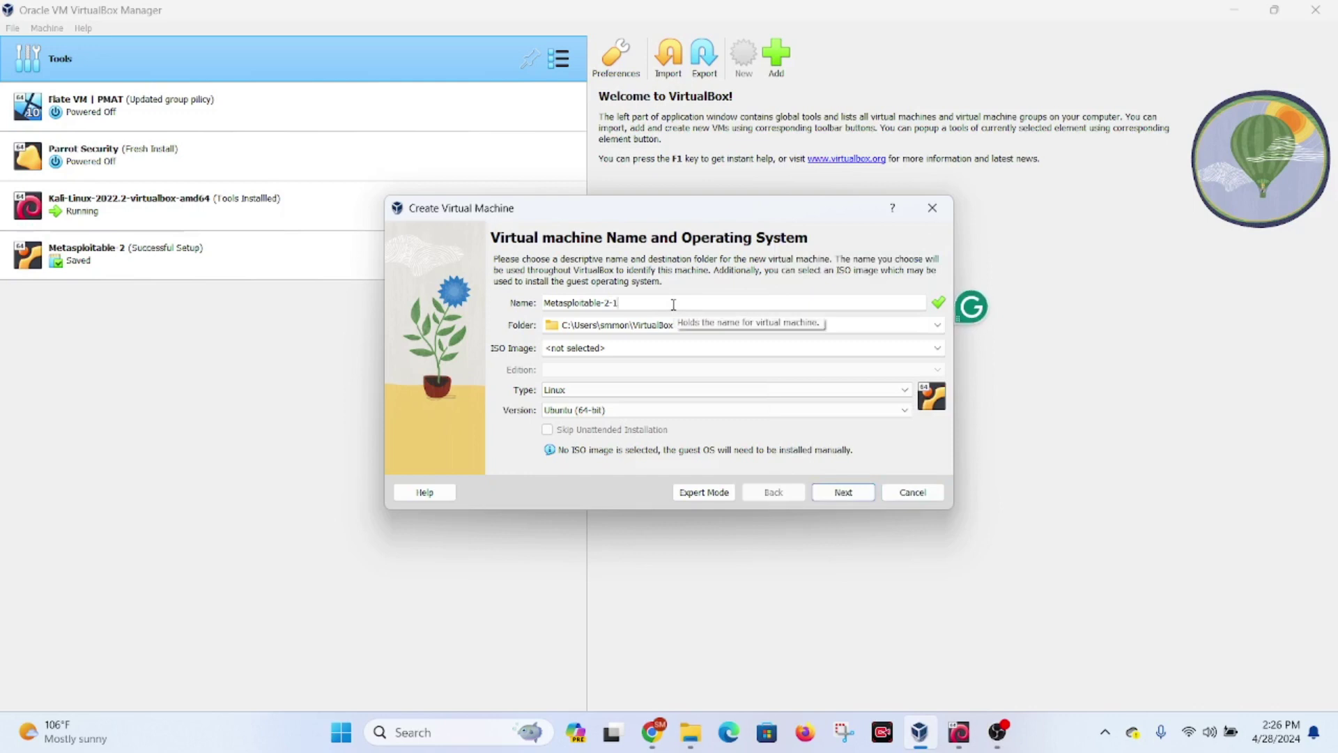
{"action": "left_click", "coordinate": [842, 492]}
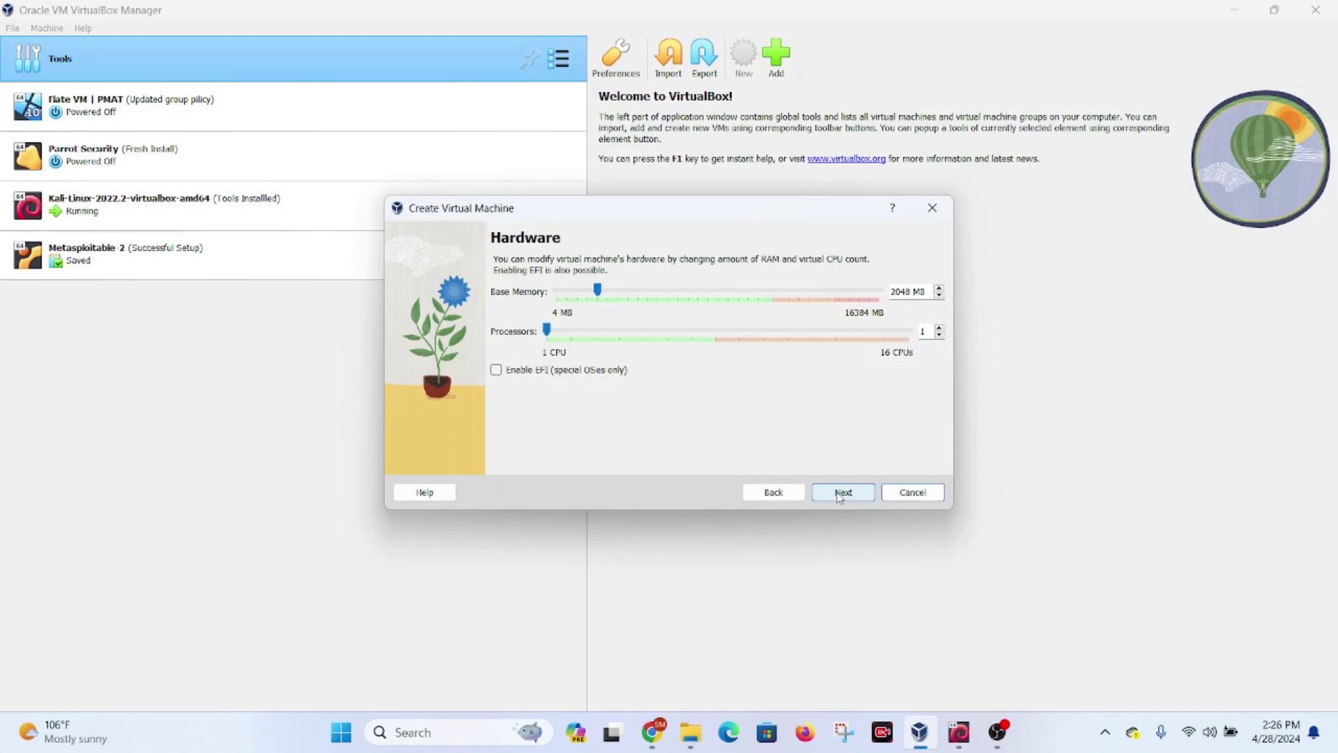
{"action": "triple_click", "coordinate": [926, 292]}
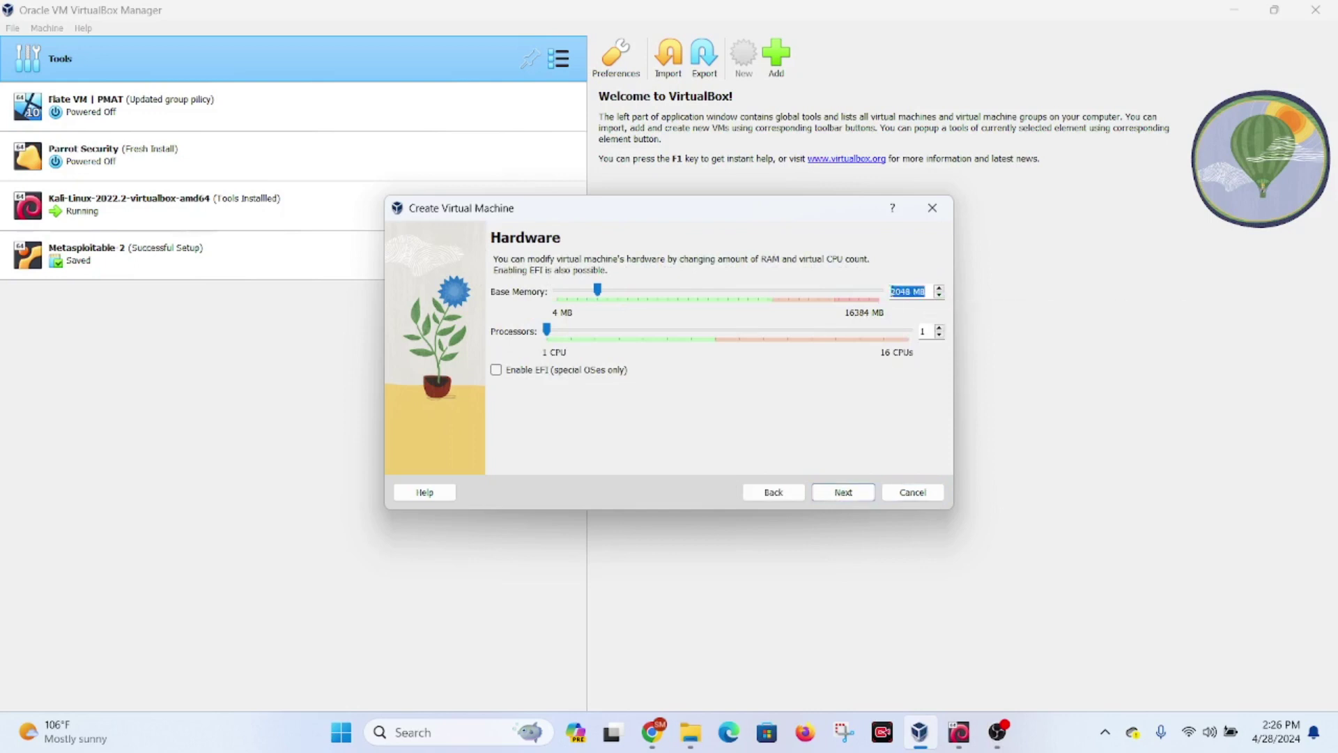
{"action": "left_click", "coordinate": [843, 492]}
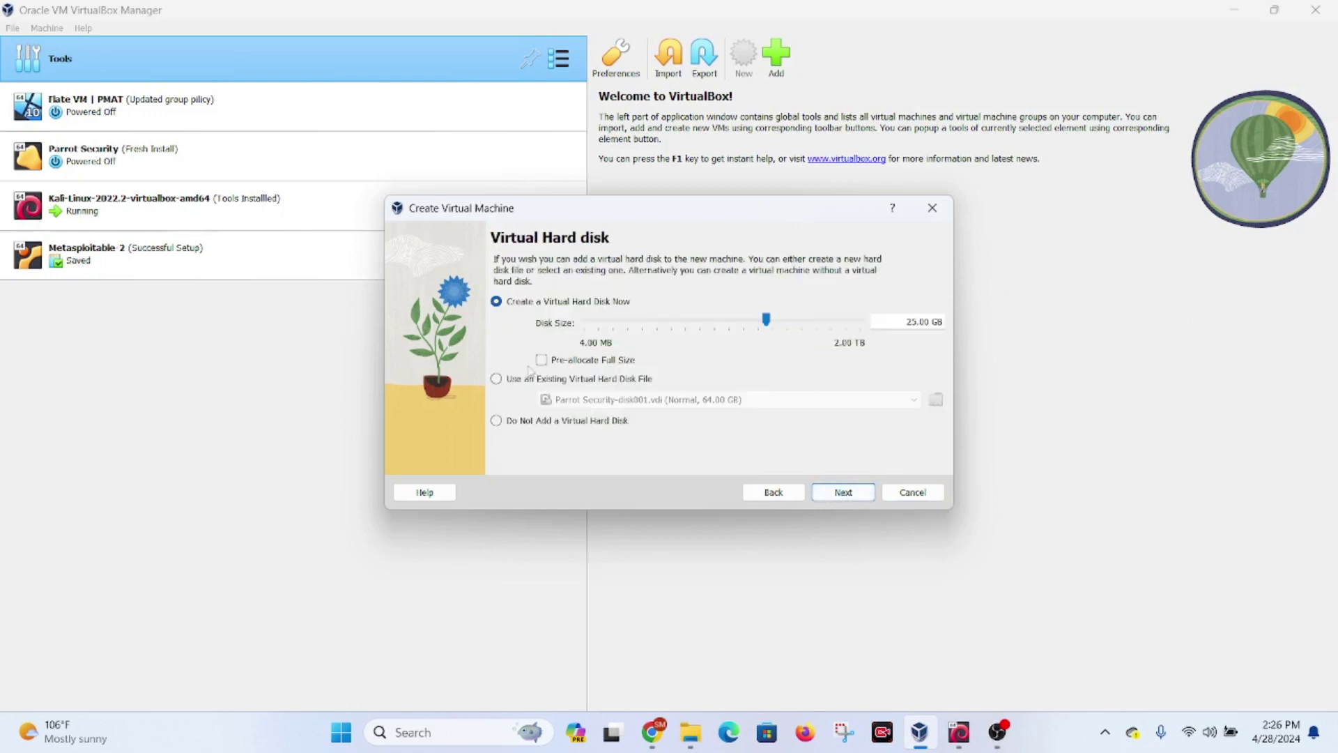
- Choose to use an existing virtual hard disk file and browse to the Metasploitable2-Linux folder in Essential Softwares on drive D
{"action": "left_click", "coordinate": [568, 383]}
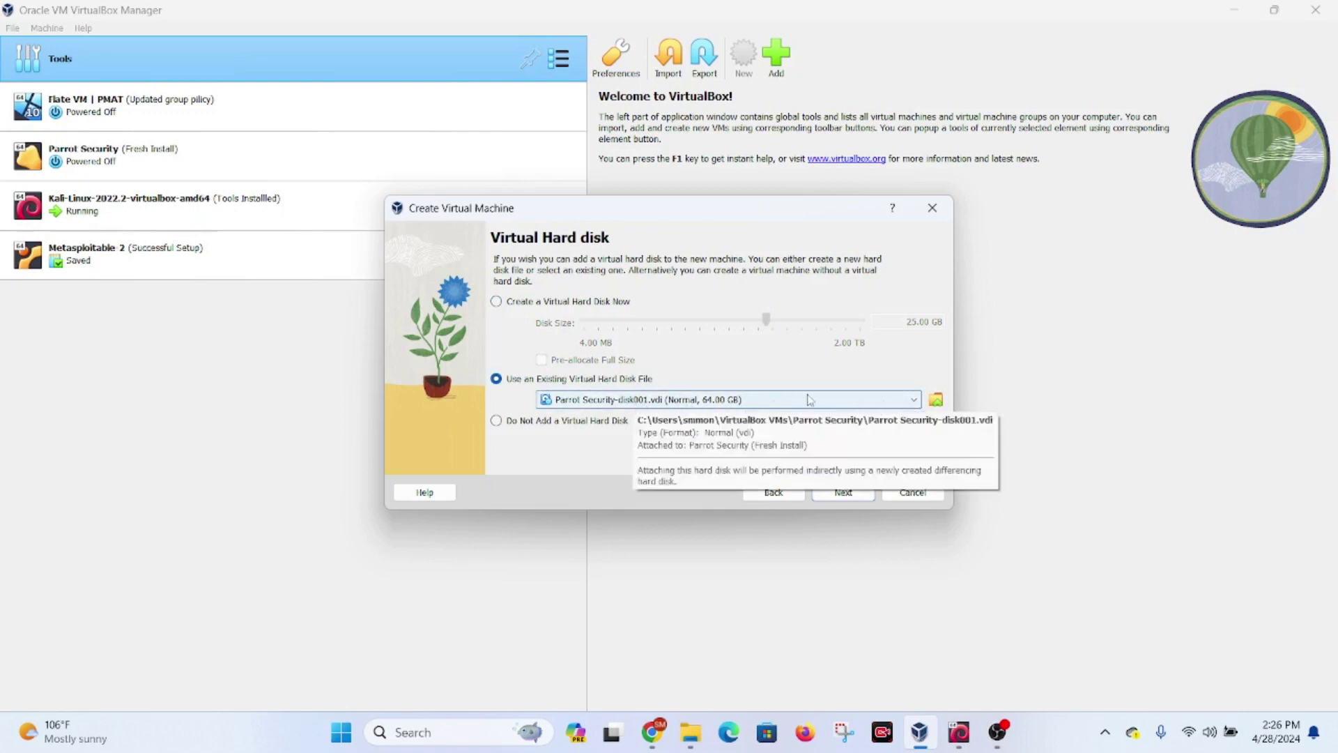
{"action": "left_click", "coordinate": [935, 399]}
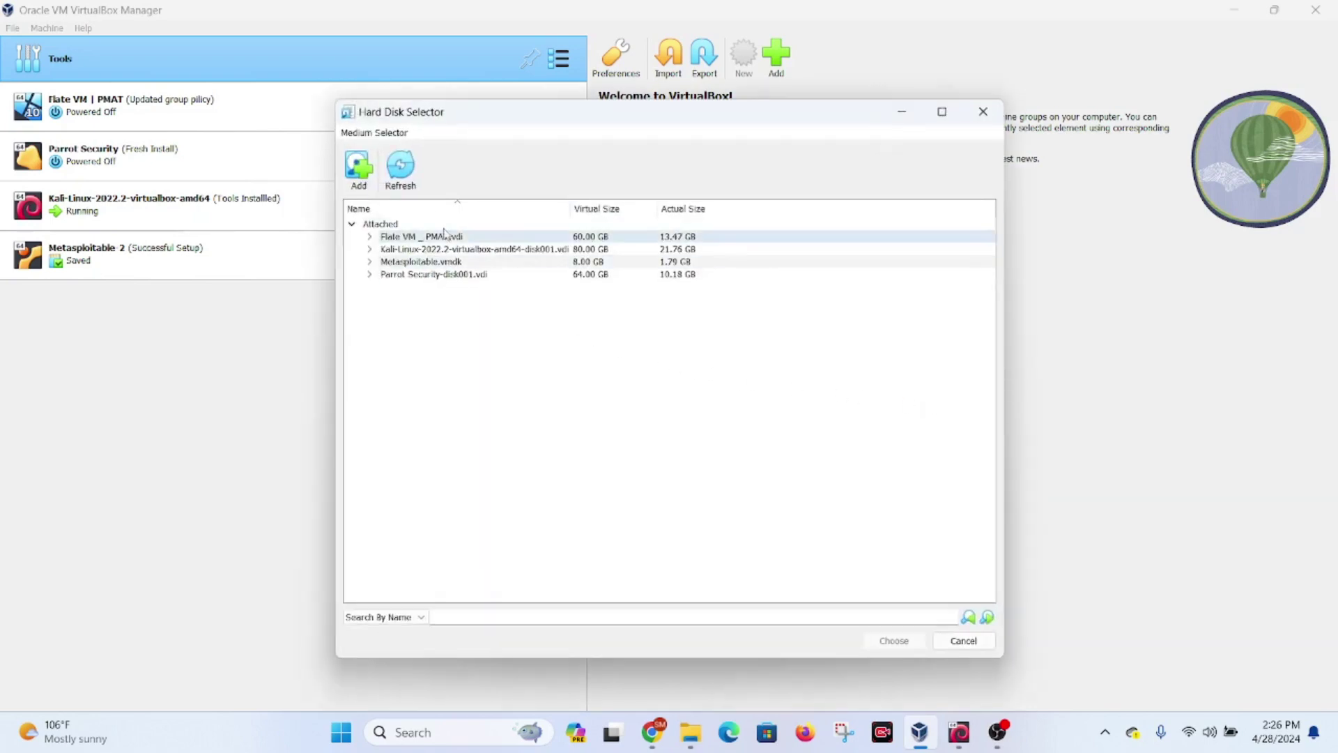
{"action": "left_click", "coordinate": [371, 175]}
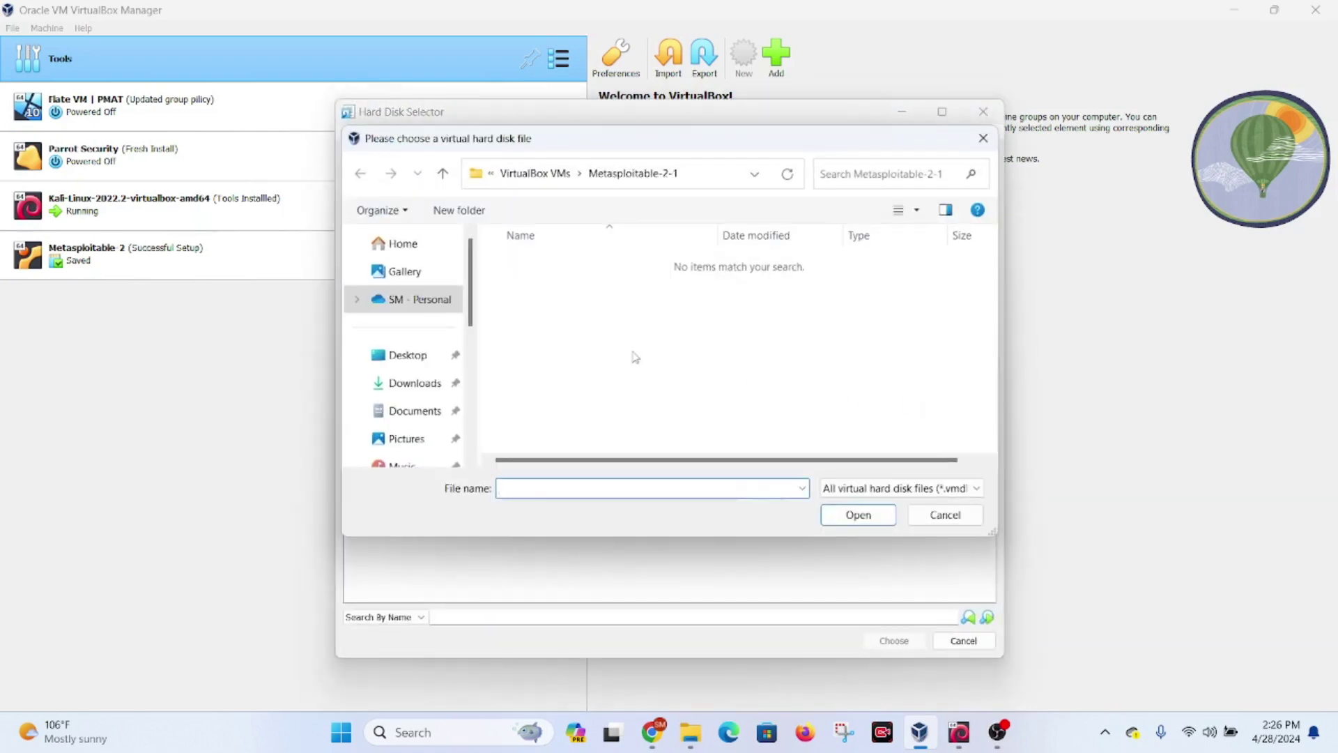
{"action": "scroll", "coordinate": [399, 380], "scroll_direction": "down", "scroll_amount": 5}
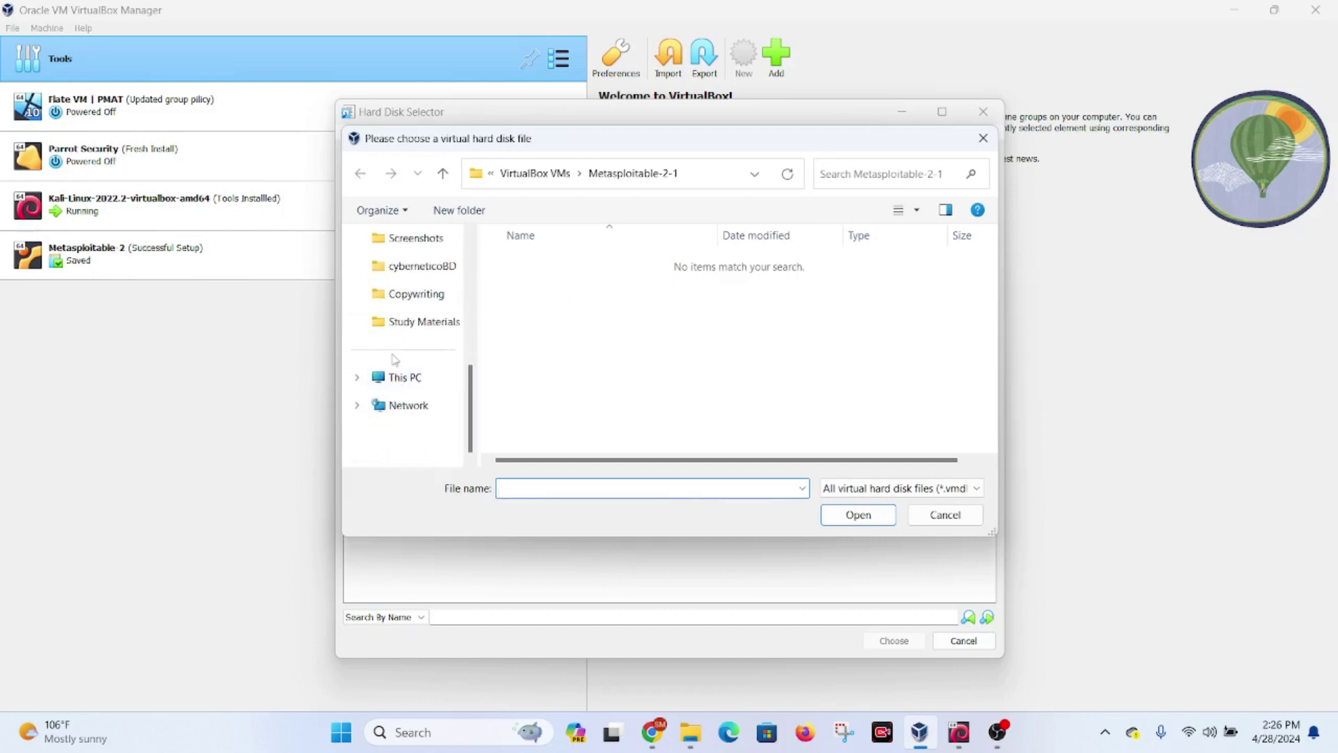
{"action": "left_click", "coordinate": [401, 380]}
{"action": "double_click", "coordinate": [823, 284]}
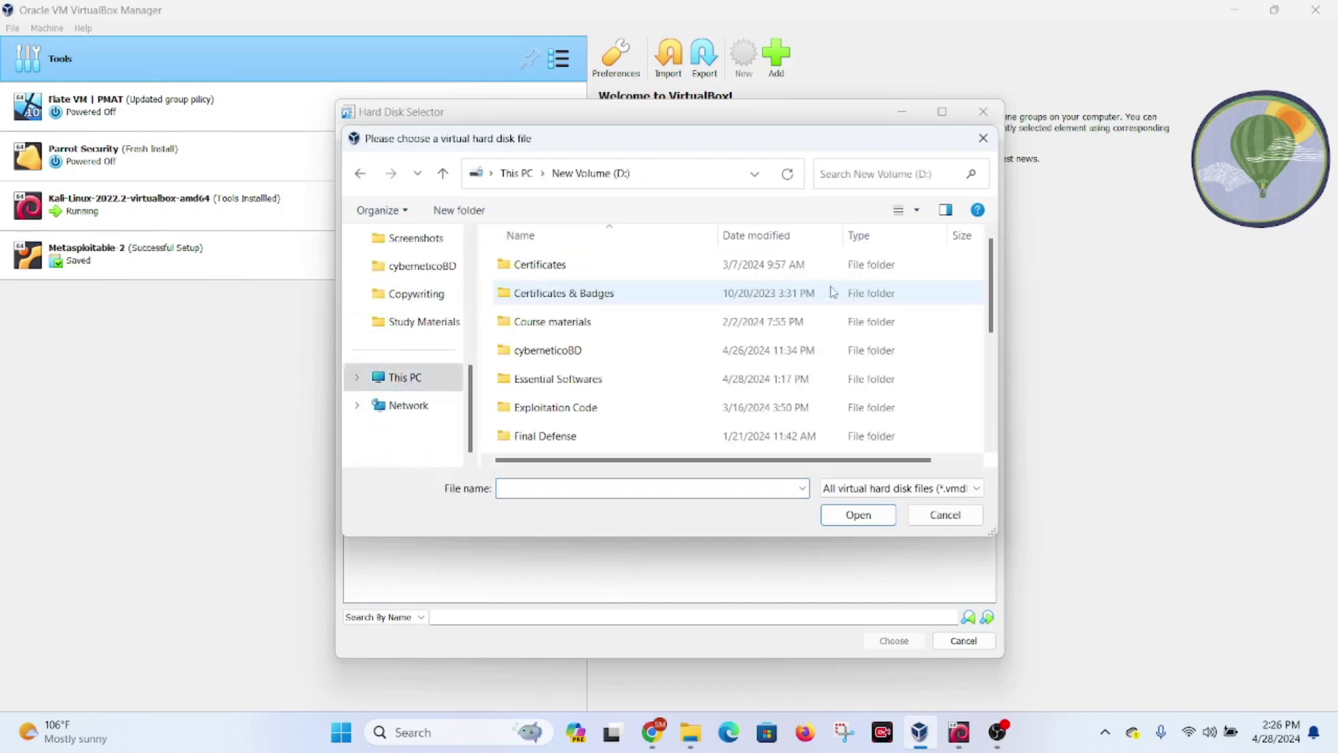
{"action": "double_click", "coordinate": [567, 381]}
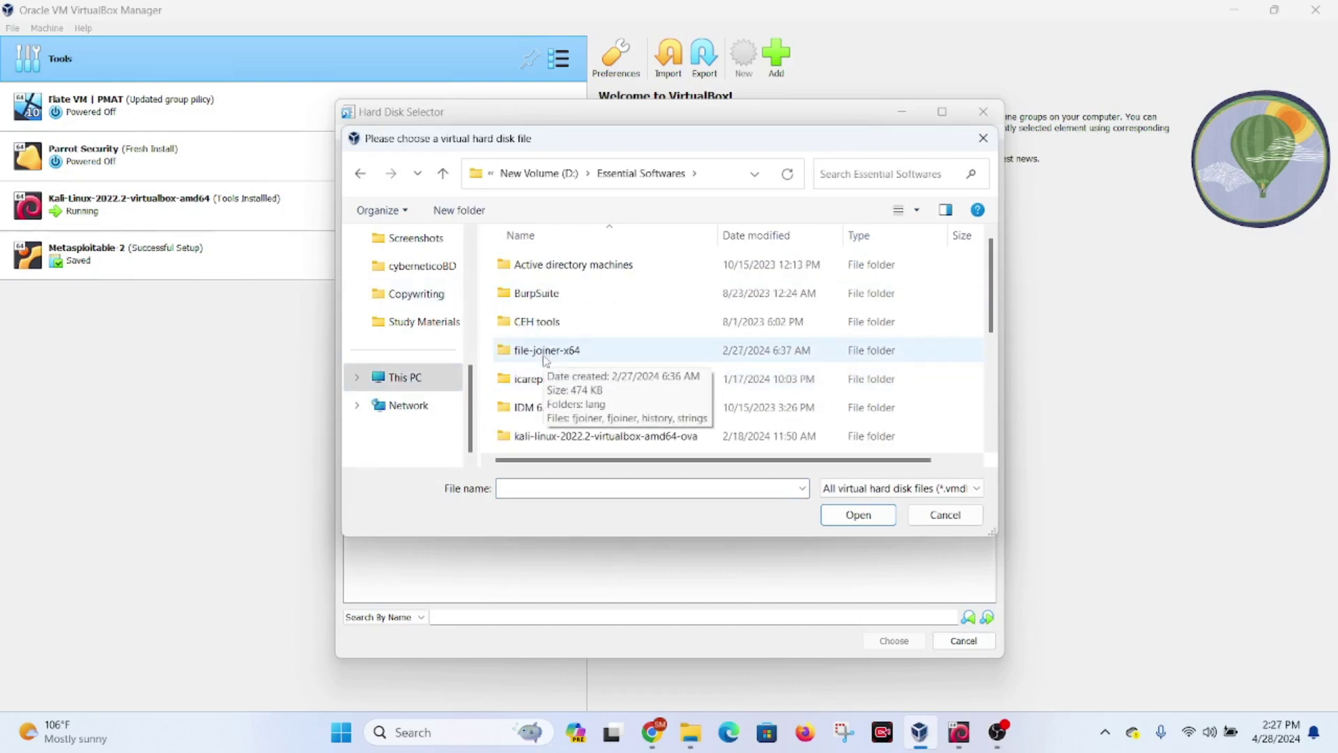
{"action": "scroll", "coordinate": [556, 326], "scroll_direction": "down", "scroll_amount": 1}
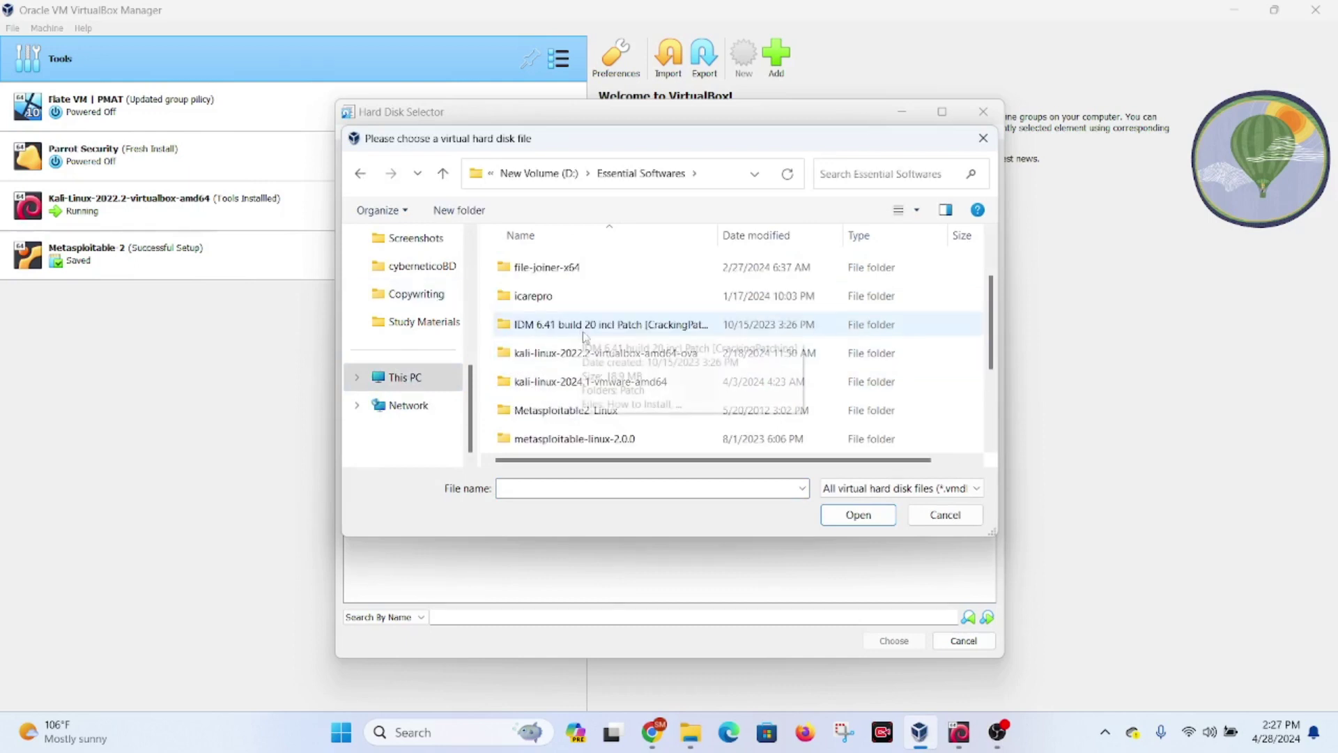
{"action": "double_click", "coordinate": [571, 413]}
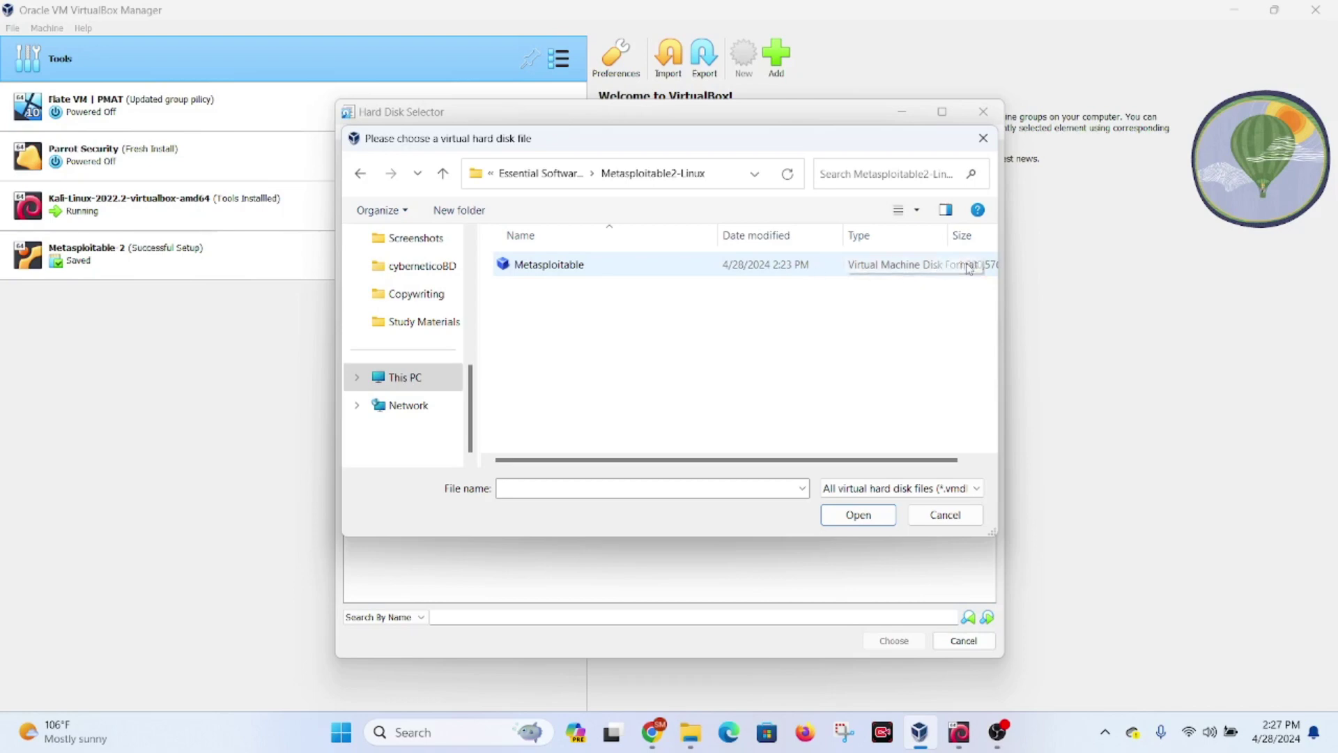
- Attach Metasploitable.vmdk as the machine's virtual hard disk and finish creating the Metasploitable-2-1 virtual machine
{"action": "left_click", "coordinate": [648, 265]}
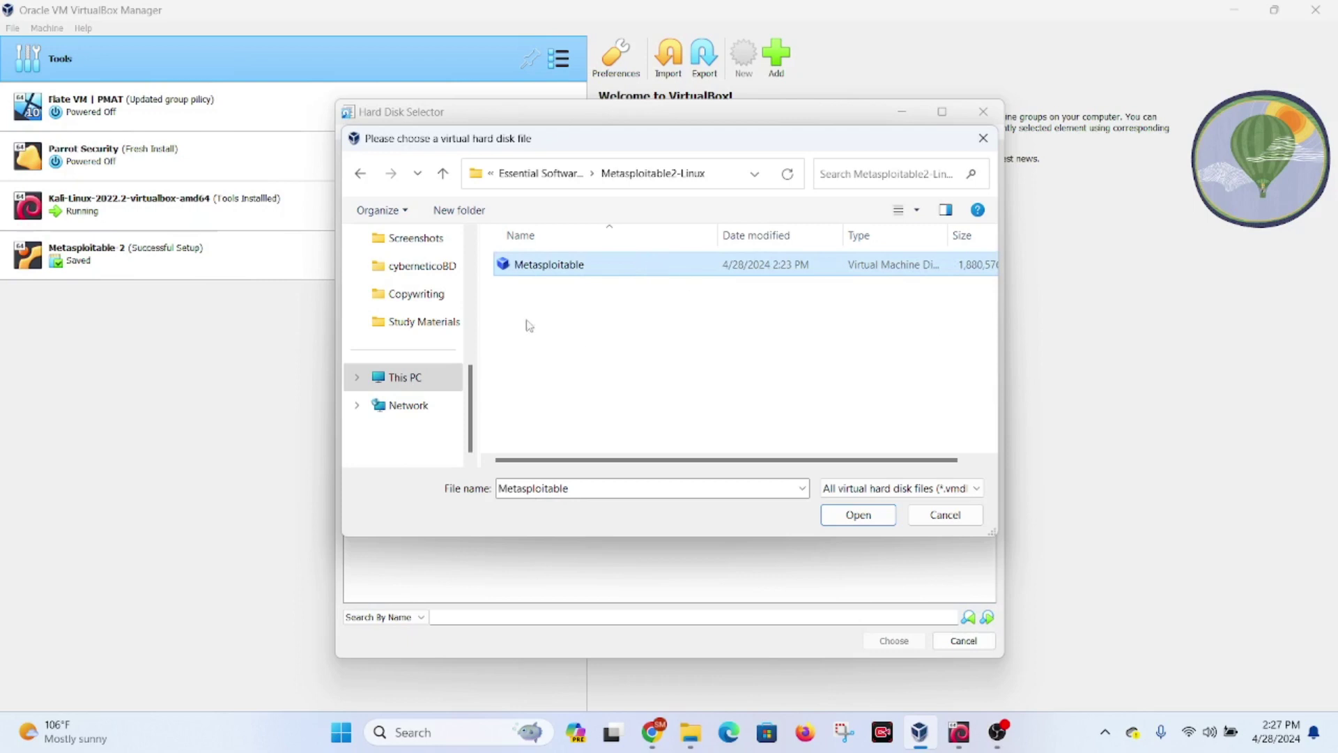
{"action": "left_click", "coordinate": [852, 517]}
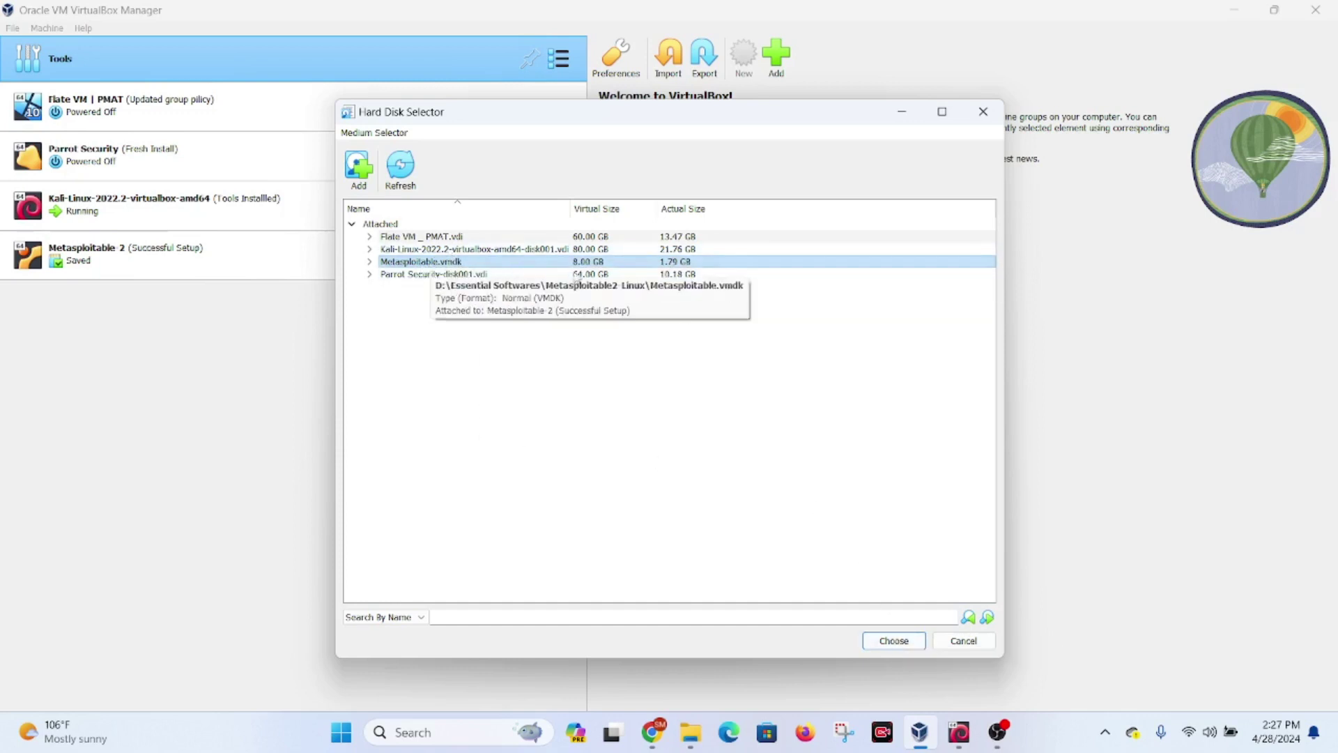
{"action": "left_click", "coordinate": [888, 643]}
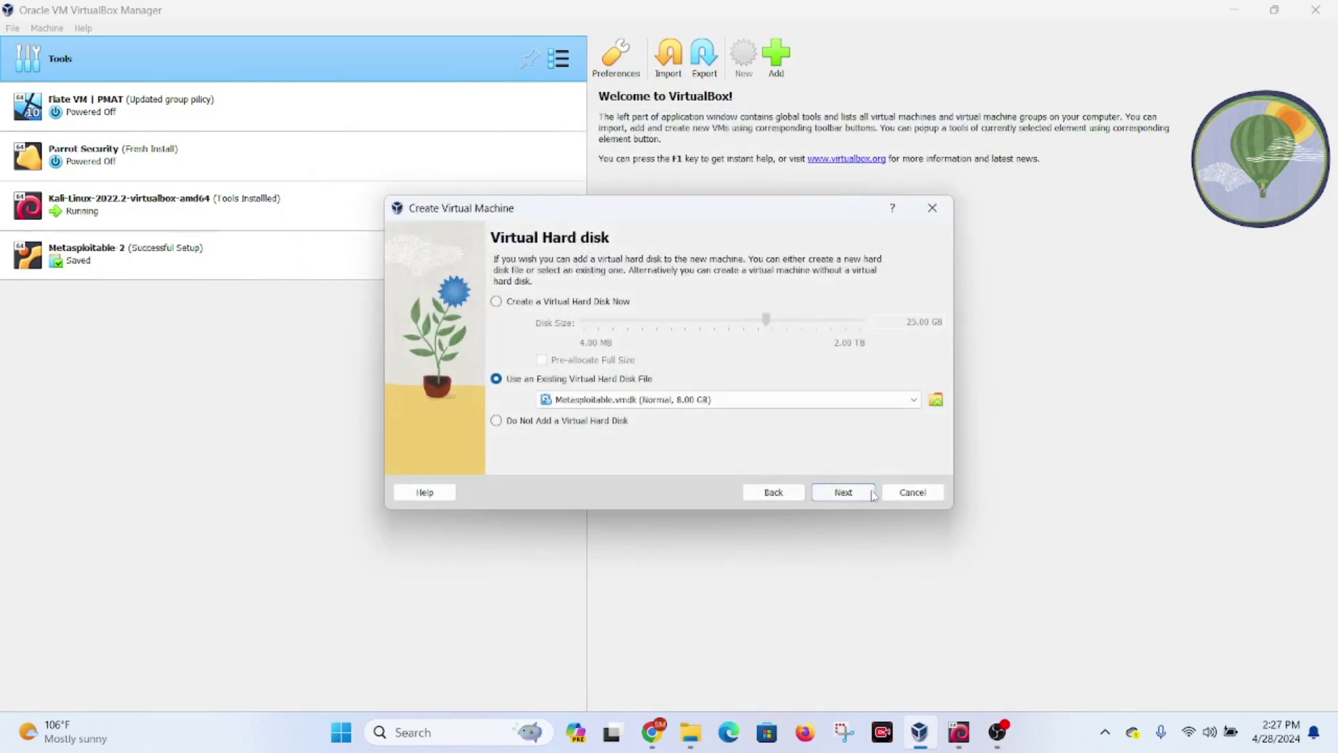
{"action": "left_click", "coordinate": [843, 493]}
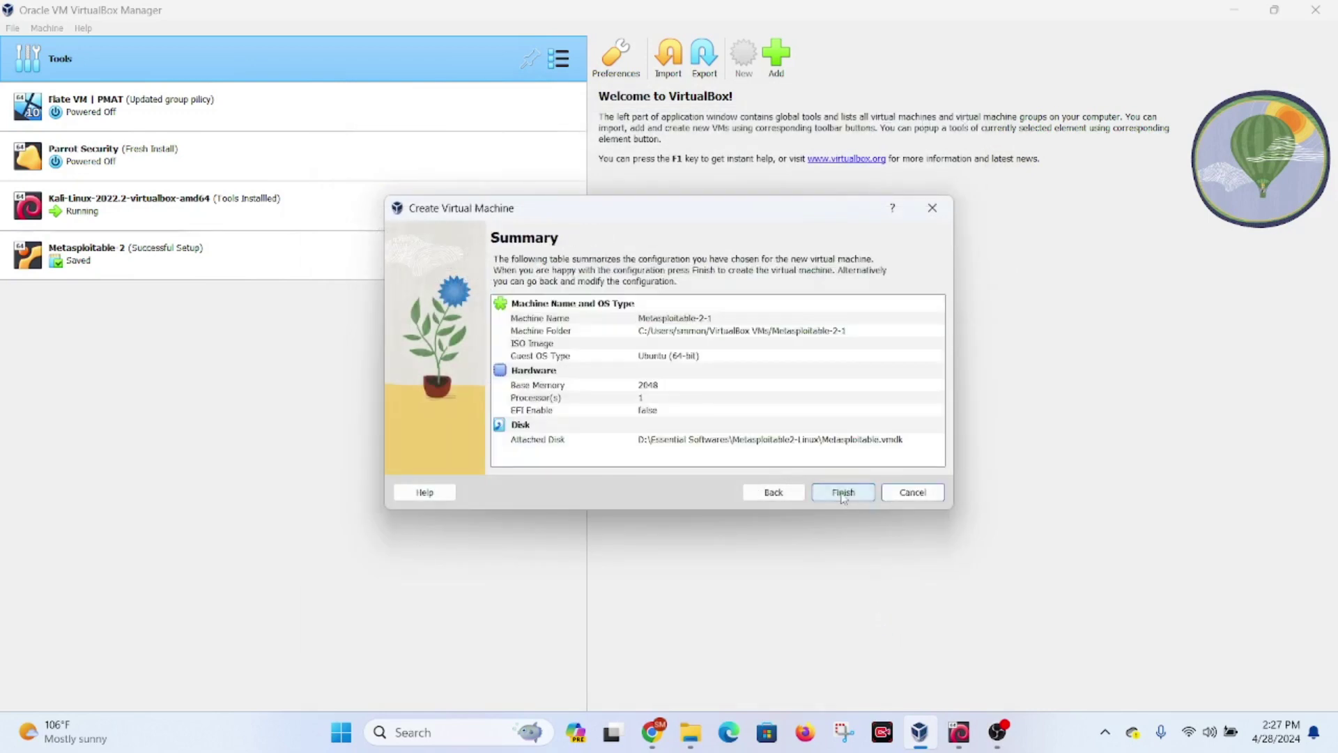
{"action": "left_click", "coordinate": [843, 494]}
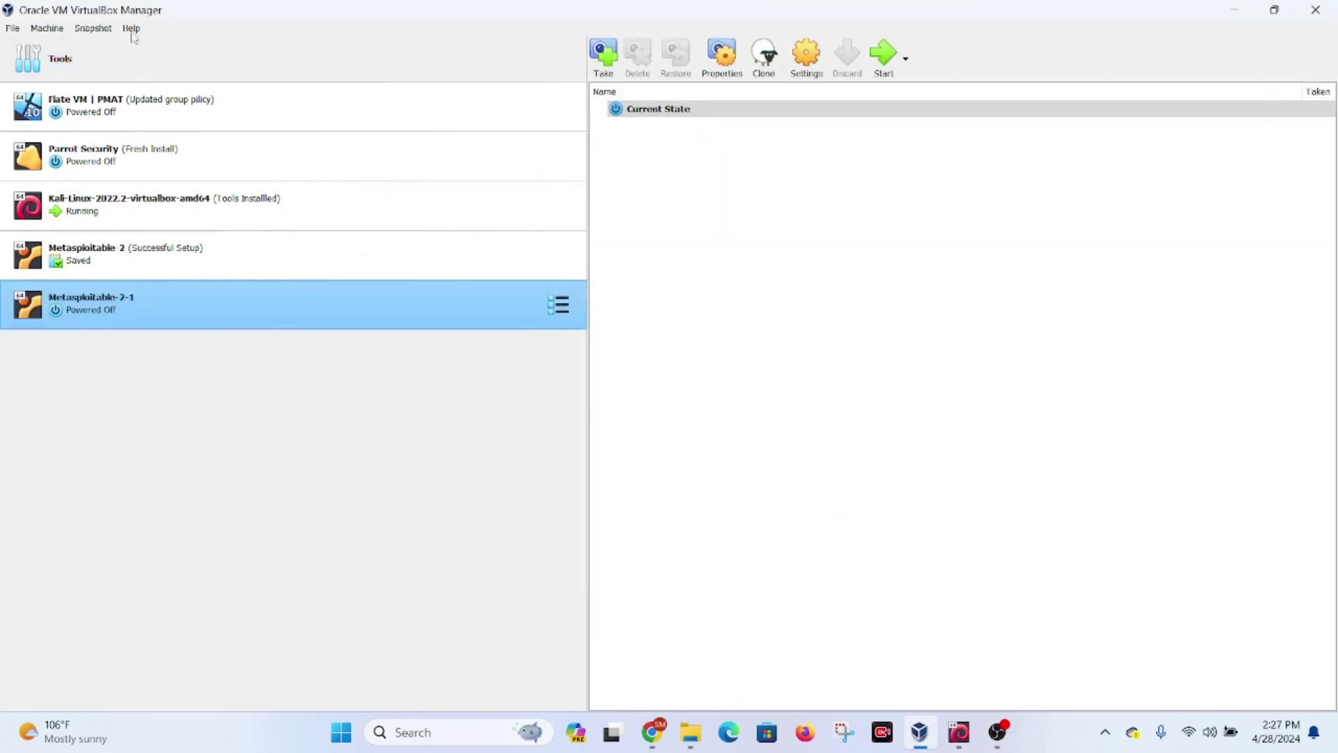
- Start the Metasploitable-2-1 machine and log in at its console with the default user name and account password
{"action": "left_click", "coordinate": [888, 65]}
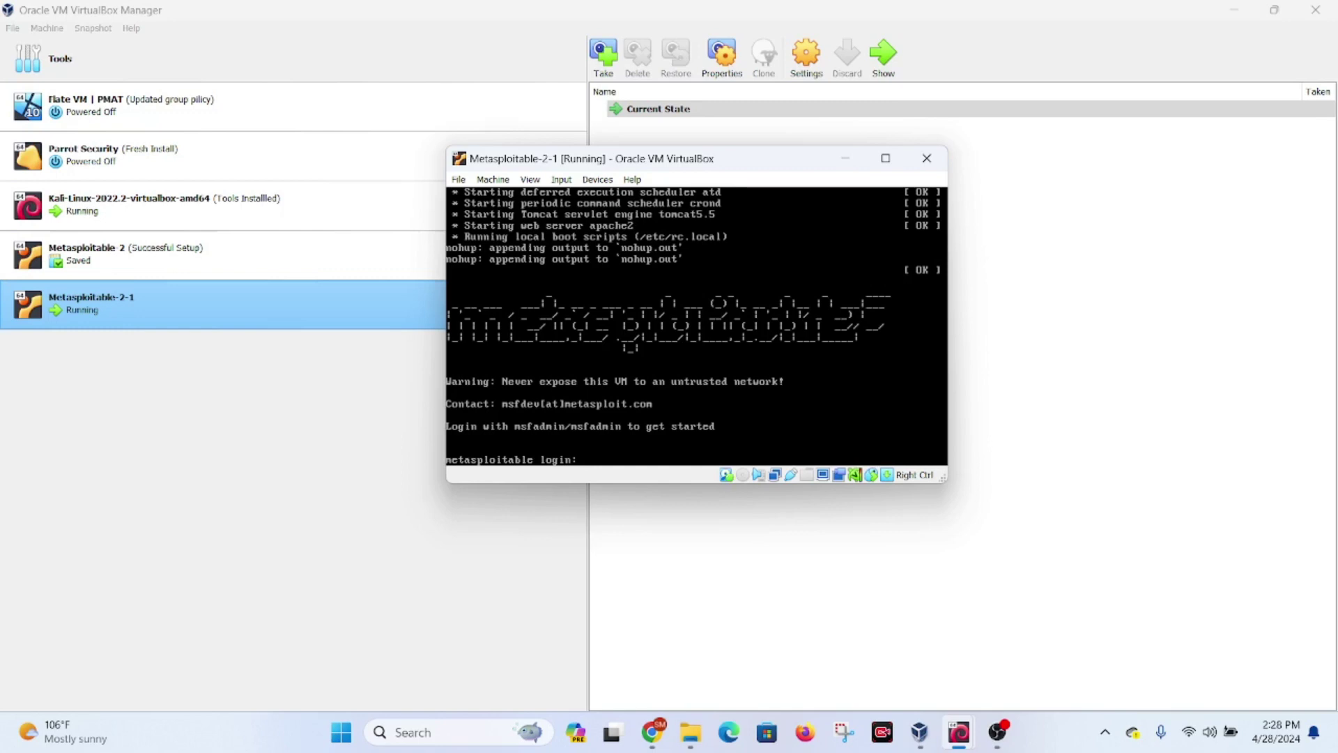
{"action": "type", "text": "msfadmin"}
{"action": "key", "text": "Return"}
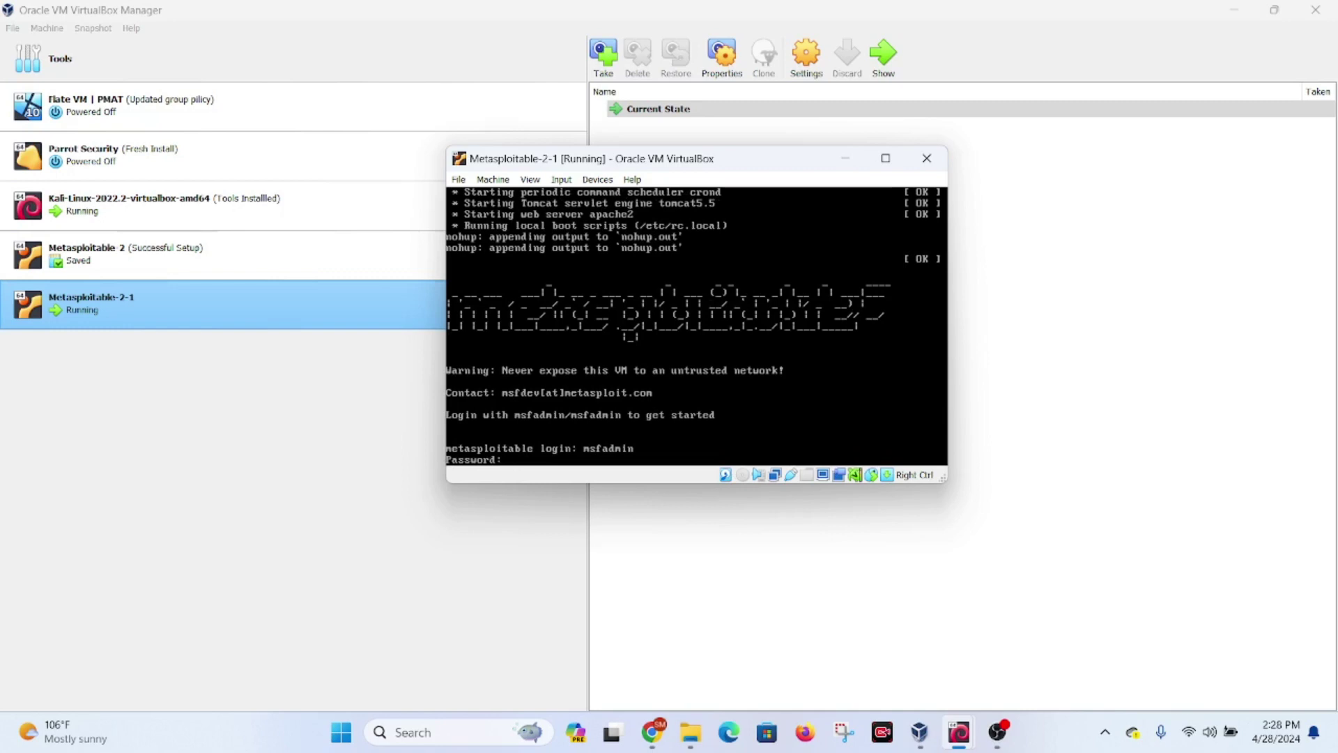
{"action": "key", "text": "Return"}
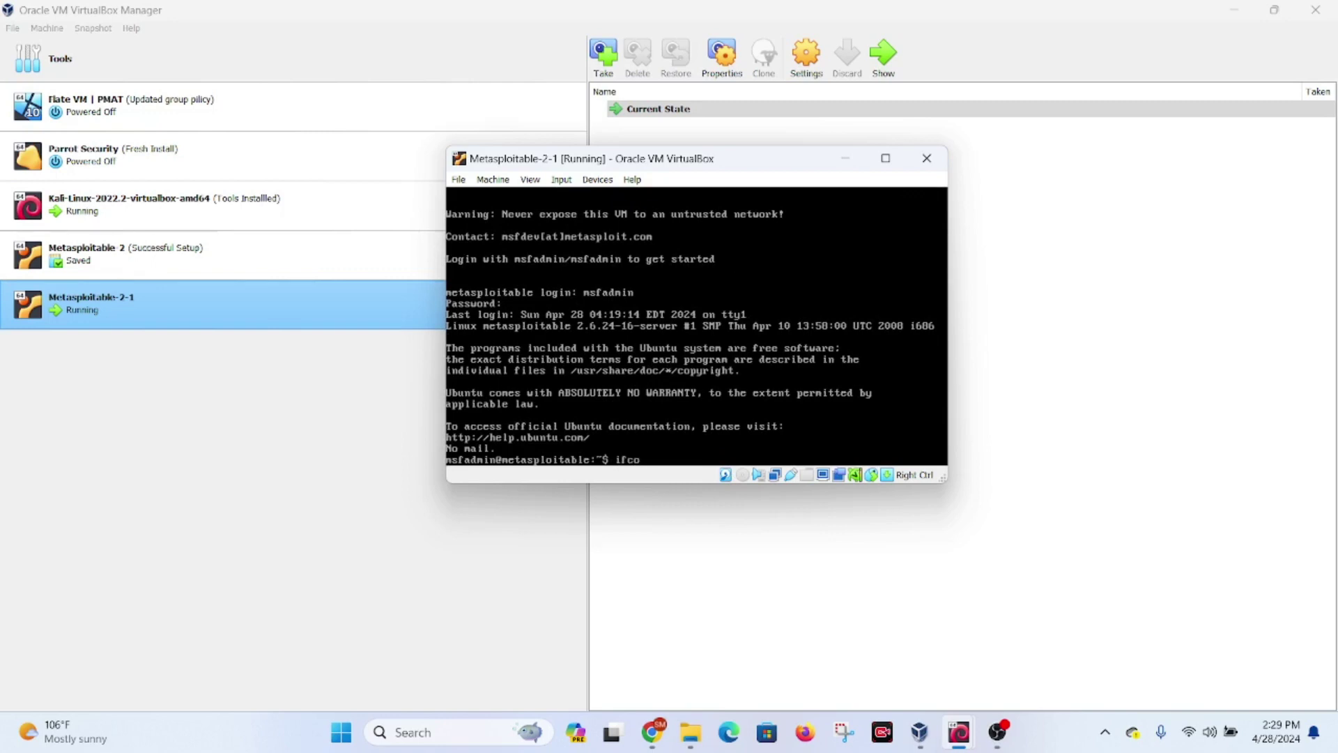
- Display the network interfaces with ifconfig, and power off the Metasploitable-2-1 machine
{"action": "type", "text": "ifconfig"}
{"action": "key", "text": "Return"}
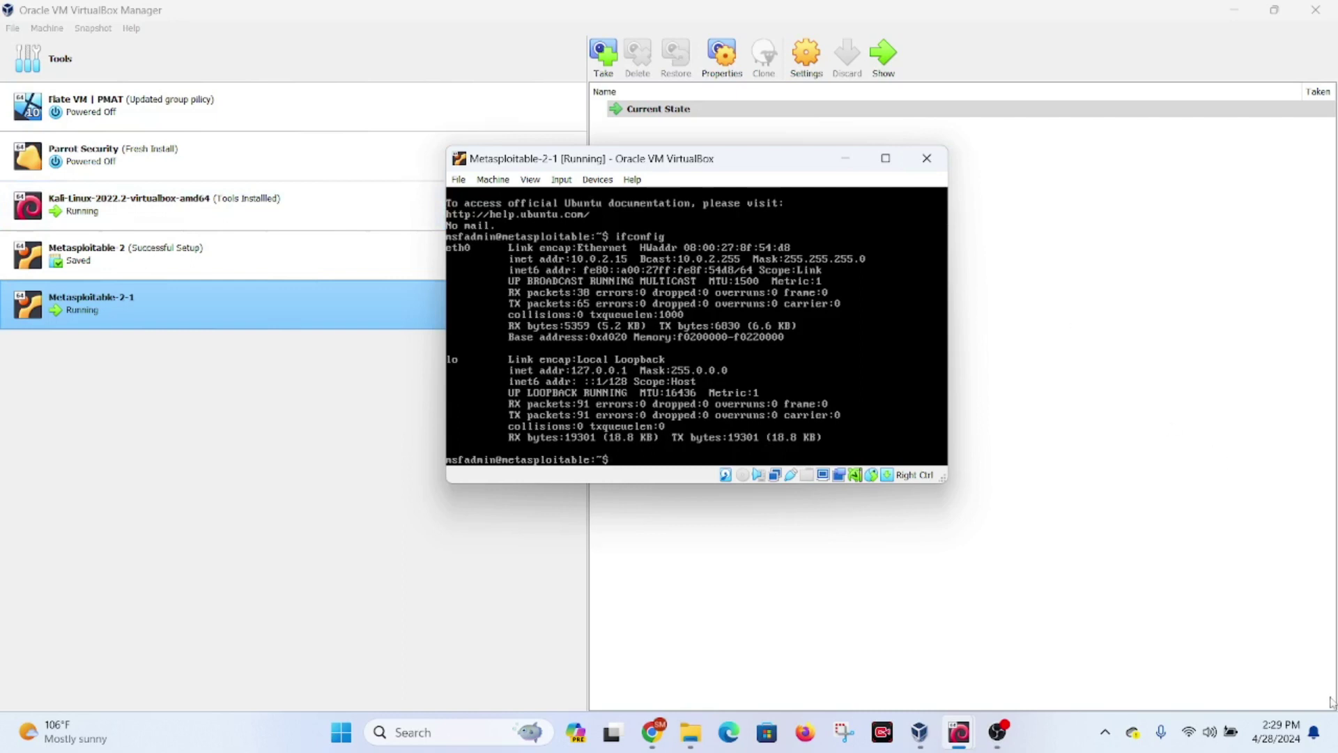
{"action": "left_click", "coordinate": [927, 161]}
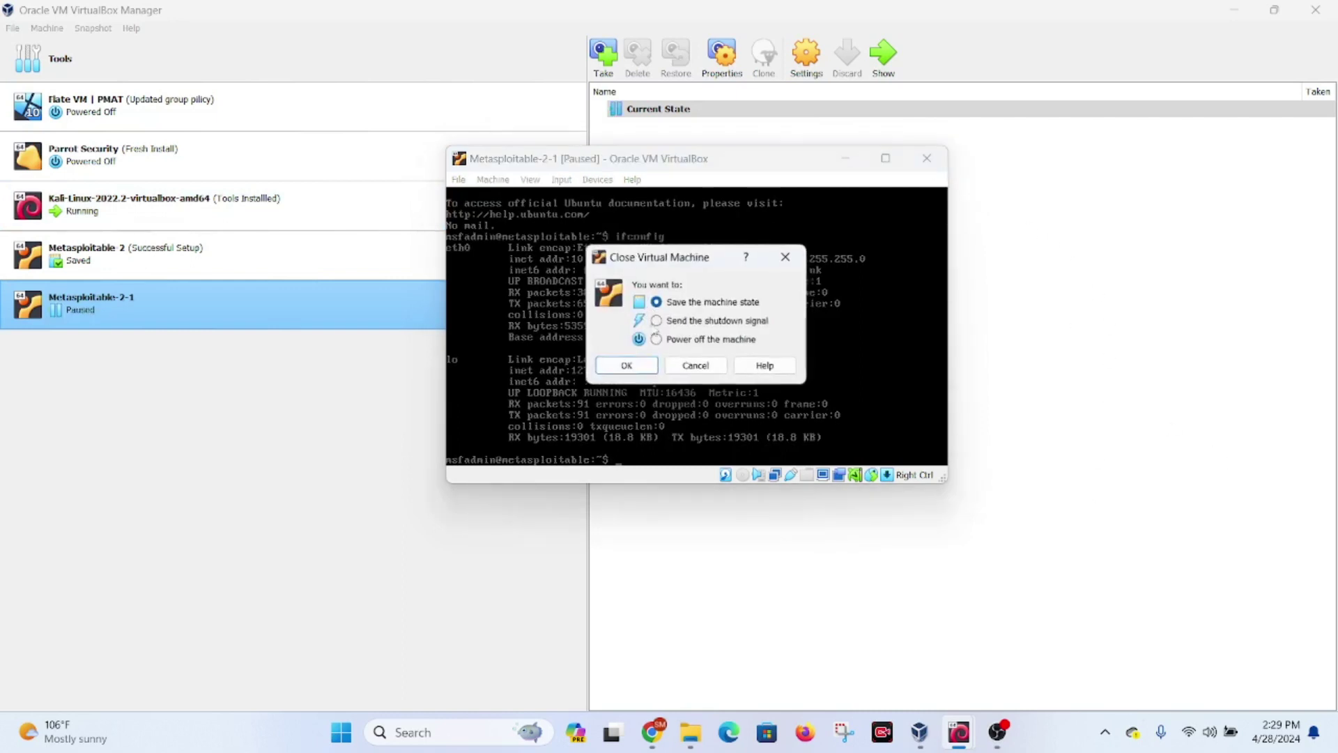
{"action": "left_click", "coordinate": [656, 339]}
{"action": "left_click", "coordinate": [604, 363]}
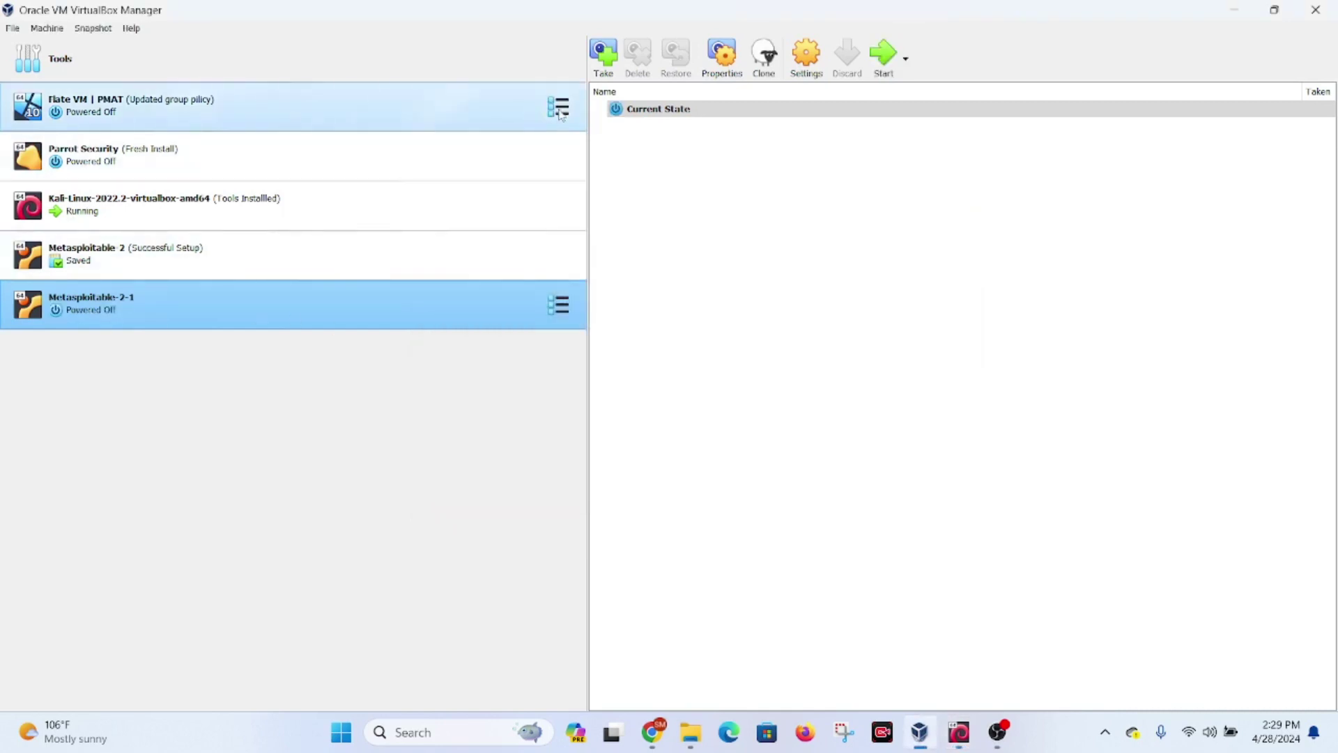
- Set network Adapter 1 of Metasploitable-2-1 to be attached to Bridged Adapter and save the settings
{"action": "left_click", "coordinate": [807, 60]}
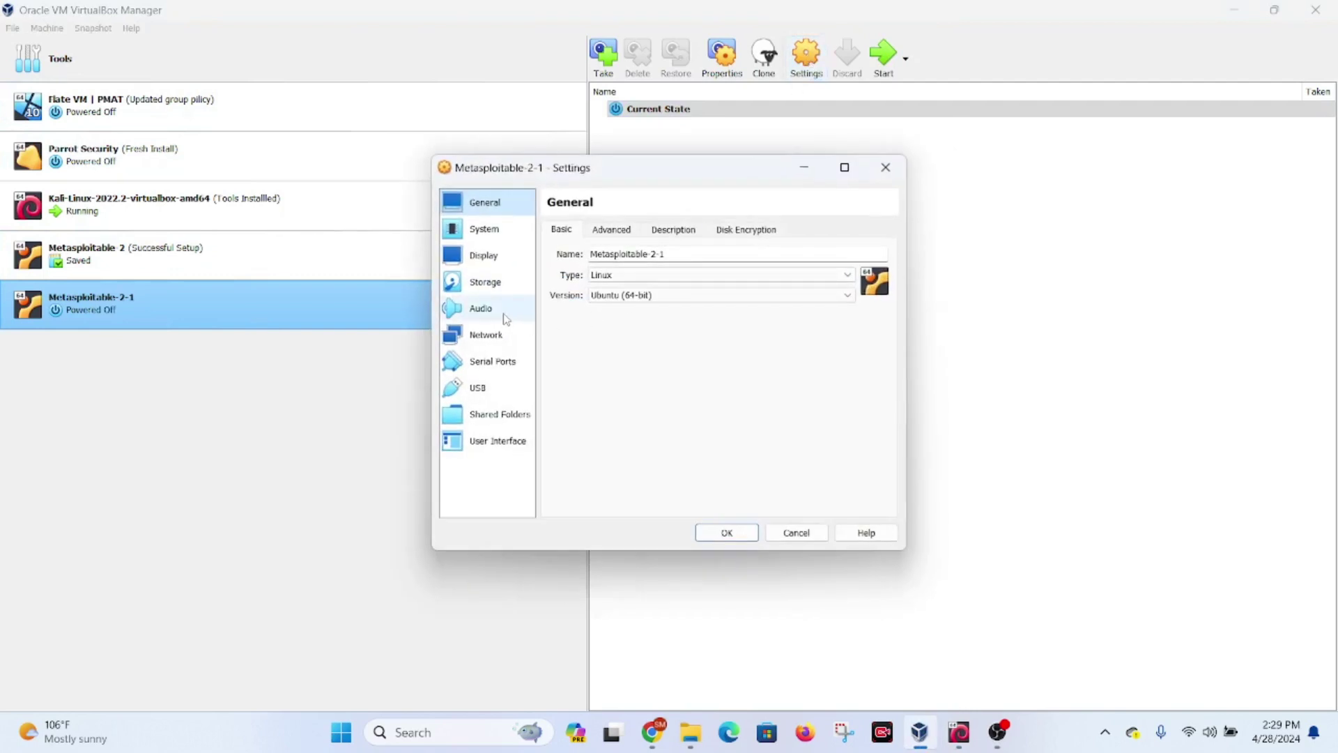
{"action": "left_click", "coordinate": [505, 342]}
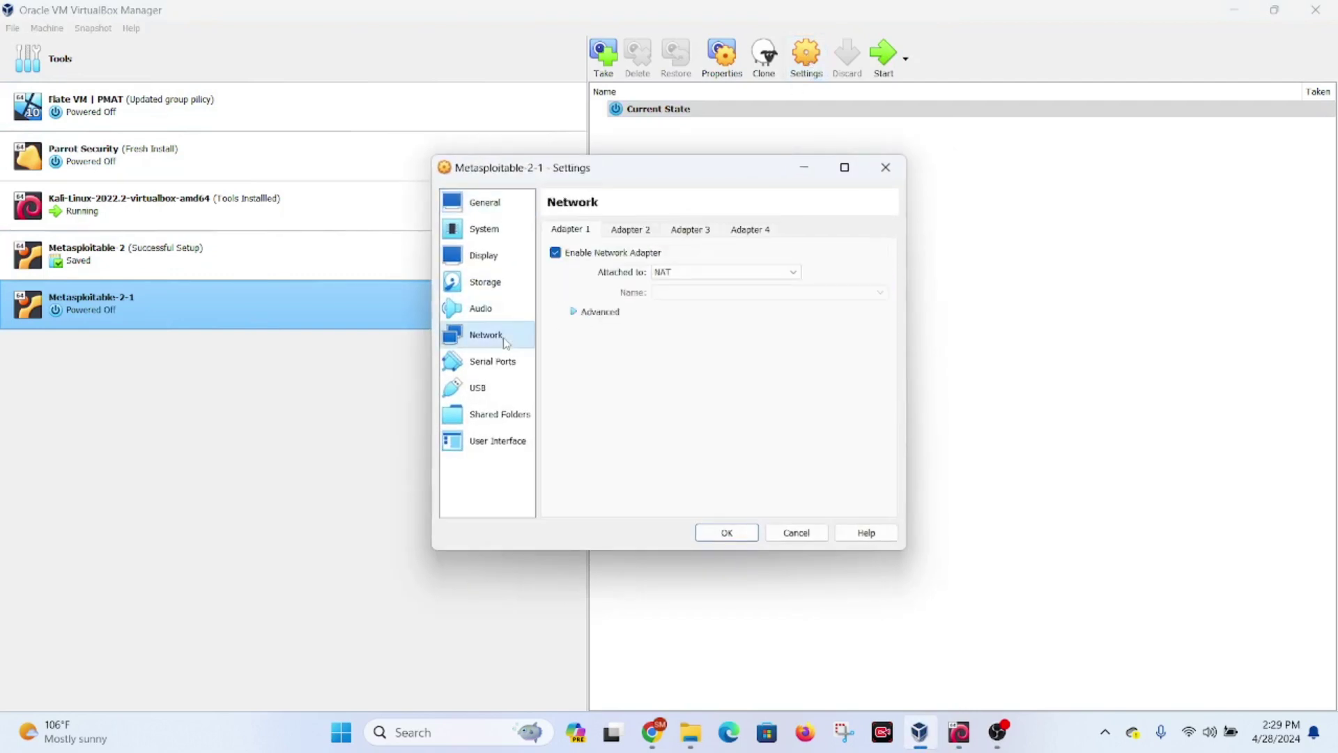
{"action": "left_click", "coordinate": [706, 273]}
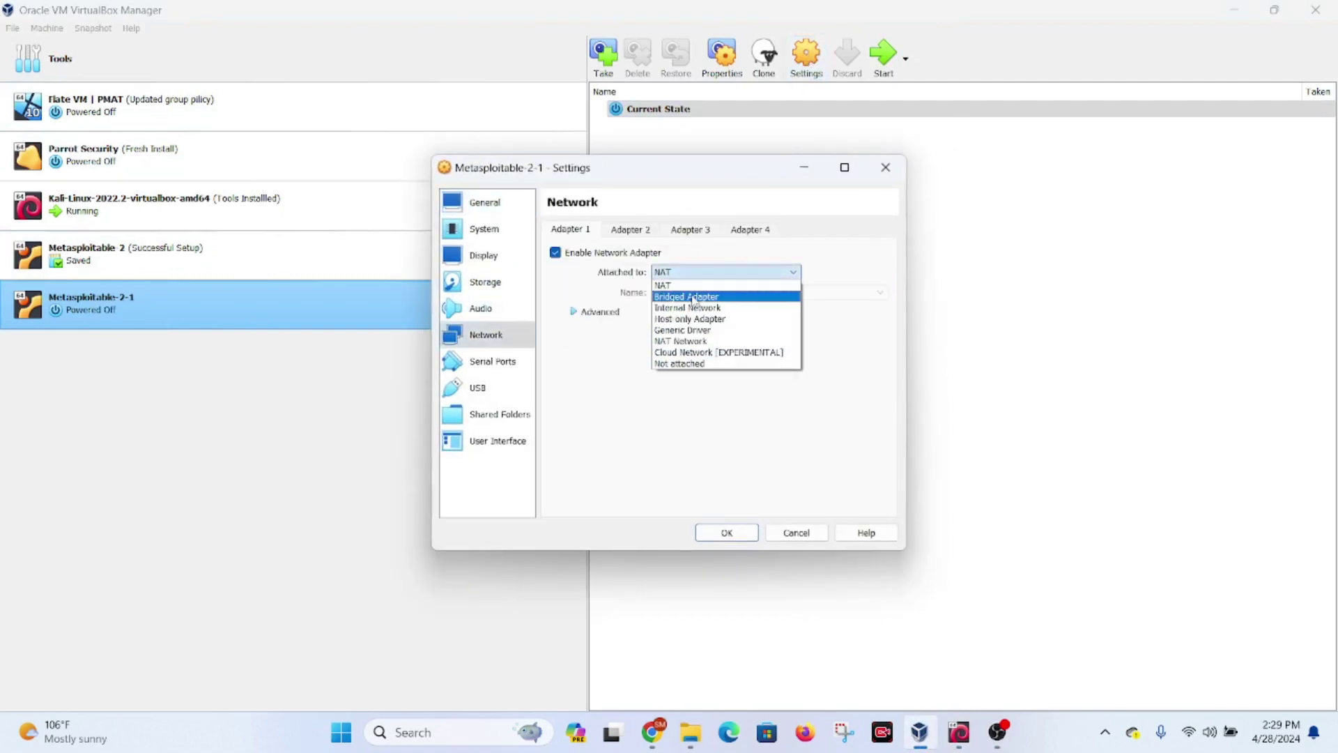
{"action": "left_click", "coordinate": [694, 298]}
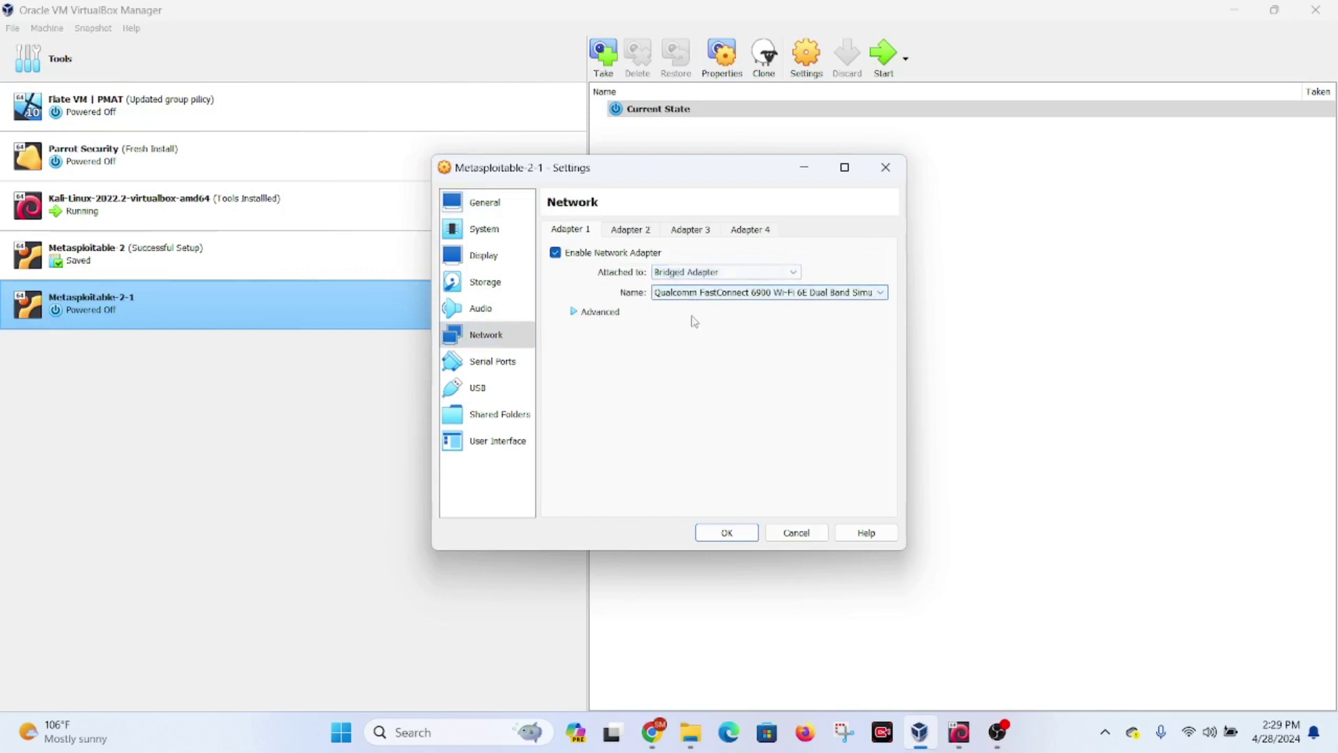
{"action": "left_click", "coordinate": [727, 533]}
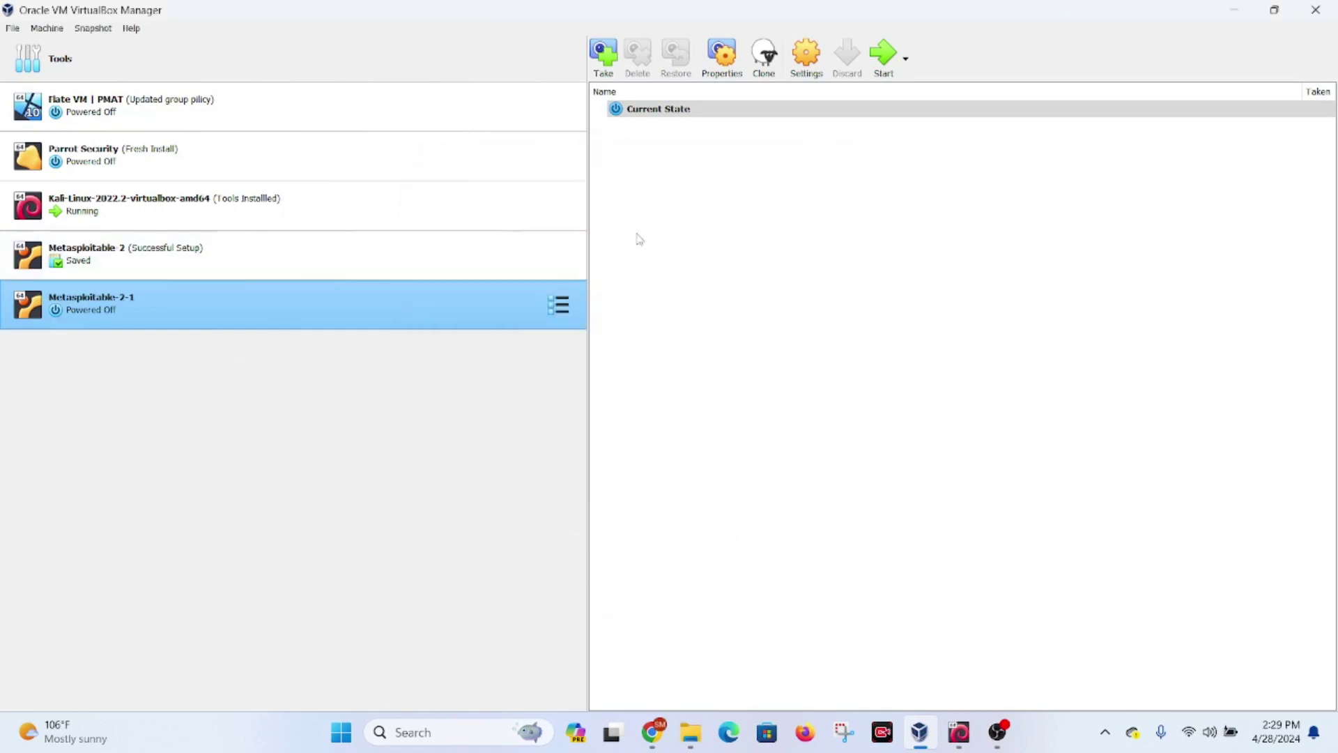
- Start Metasploitable-2-1 again, dismiss its notifications, and log in with the default user name and account password
{"action": "left_click", "coordinate": [886, 55]}
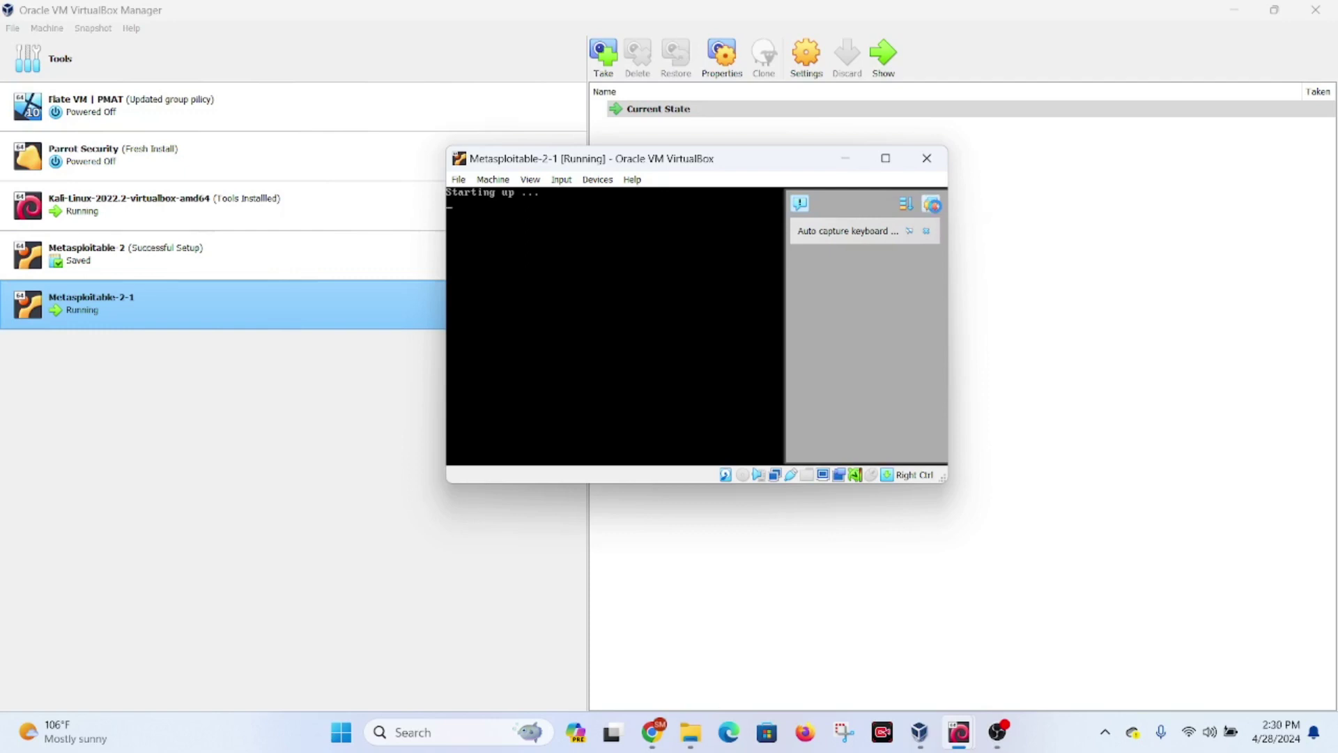
{"action": "left_click", "coordinate": [933, 204]}
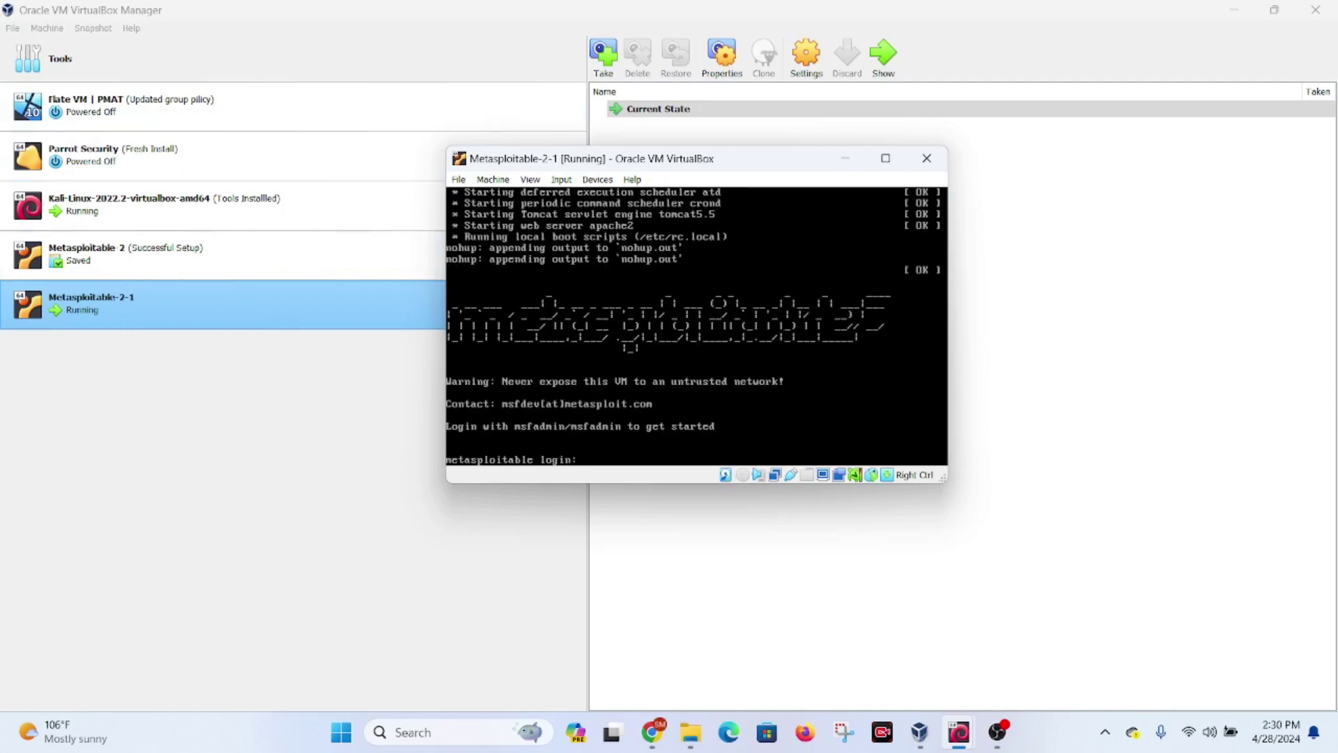
{"action": "type", "text": "msfadmin"}
{"action": "key", "text": "Return"}
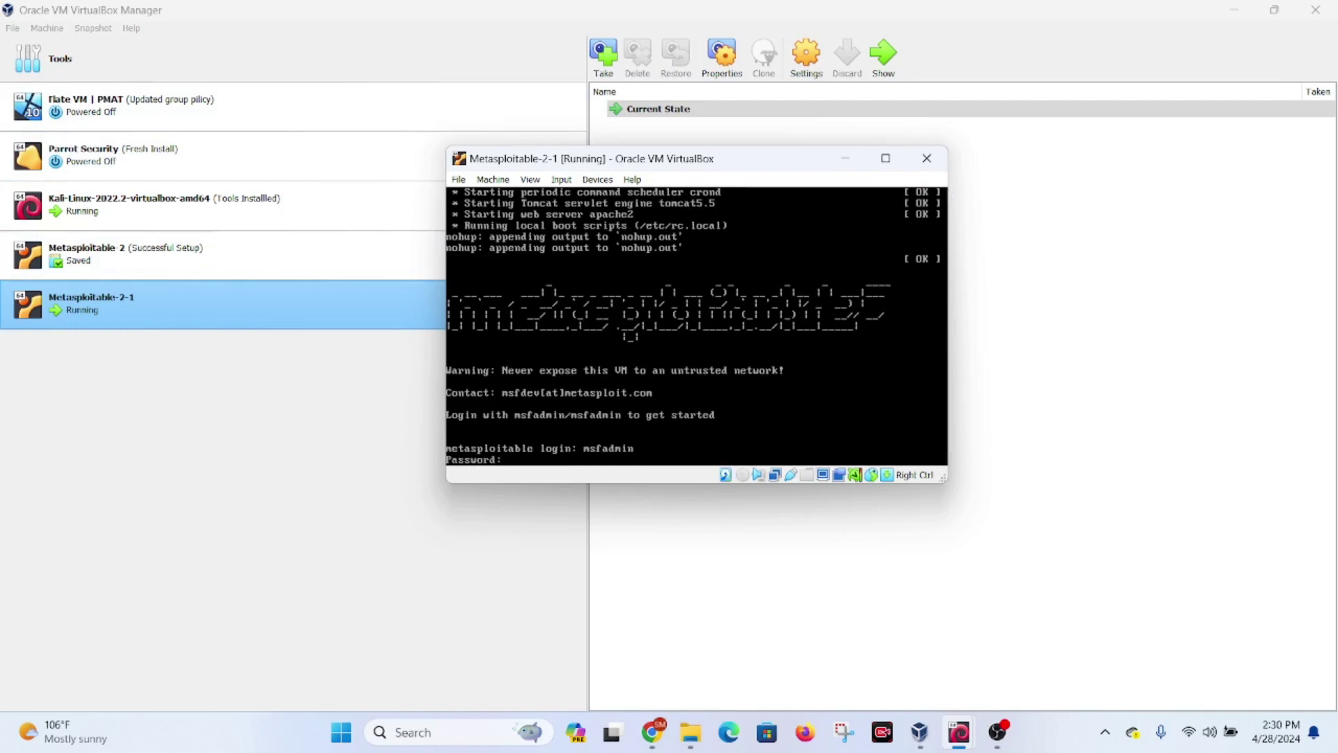
{"action": "type", "text": "msfadmin"}
{"action": "key", "text": "Return"}
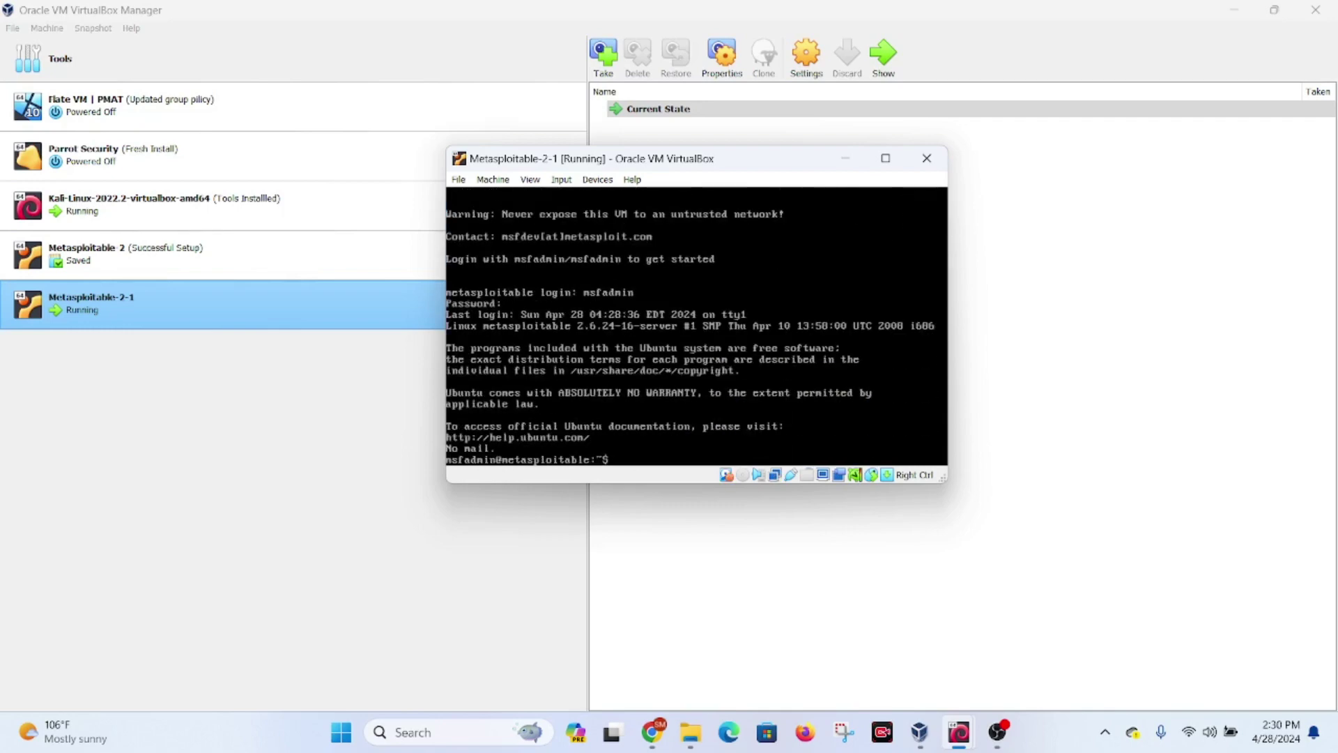
- Run ifconfig to read the machine's IP address on the bridged network, and minimize the Metasploitable-2-1 window
{"action": "type", "text": "ifconfig"}
{"action": "key", "text": "Return"}
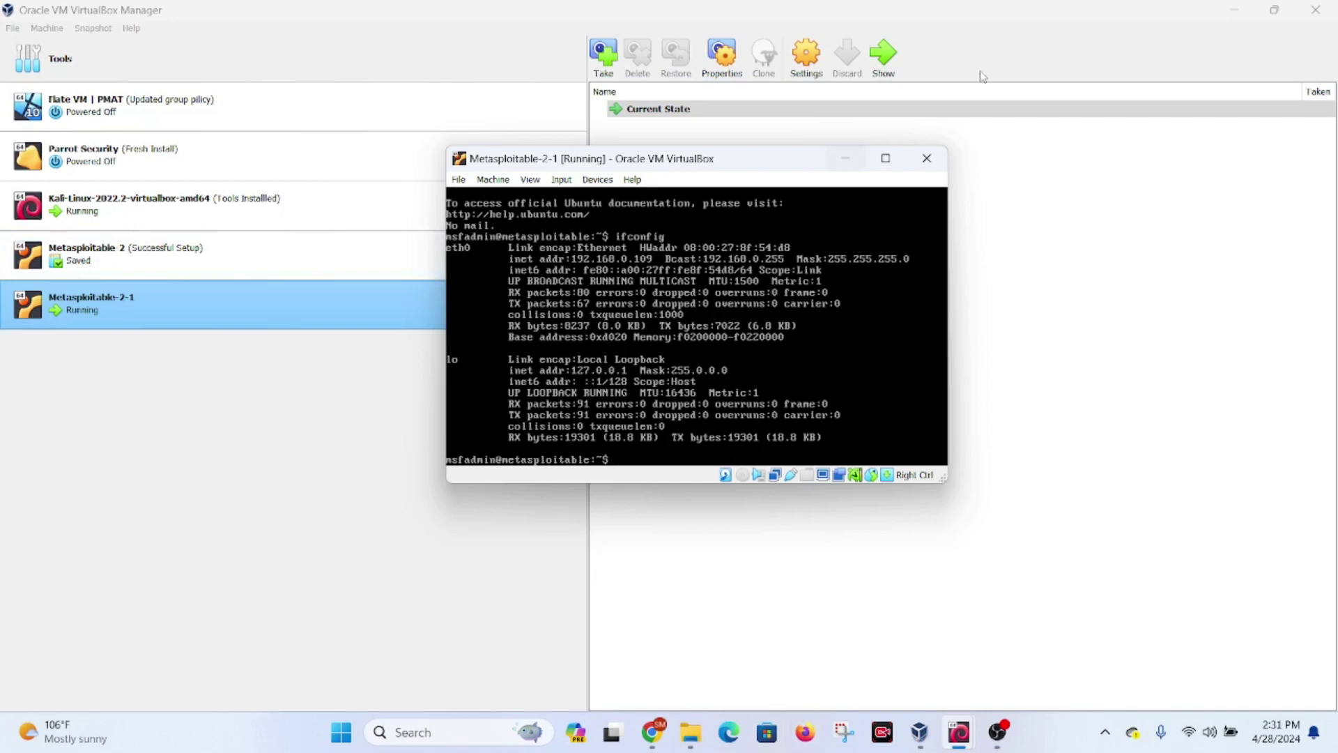
{"action": "left_click", "coordinate": [846, 158]}
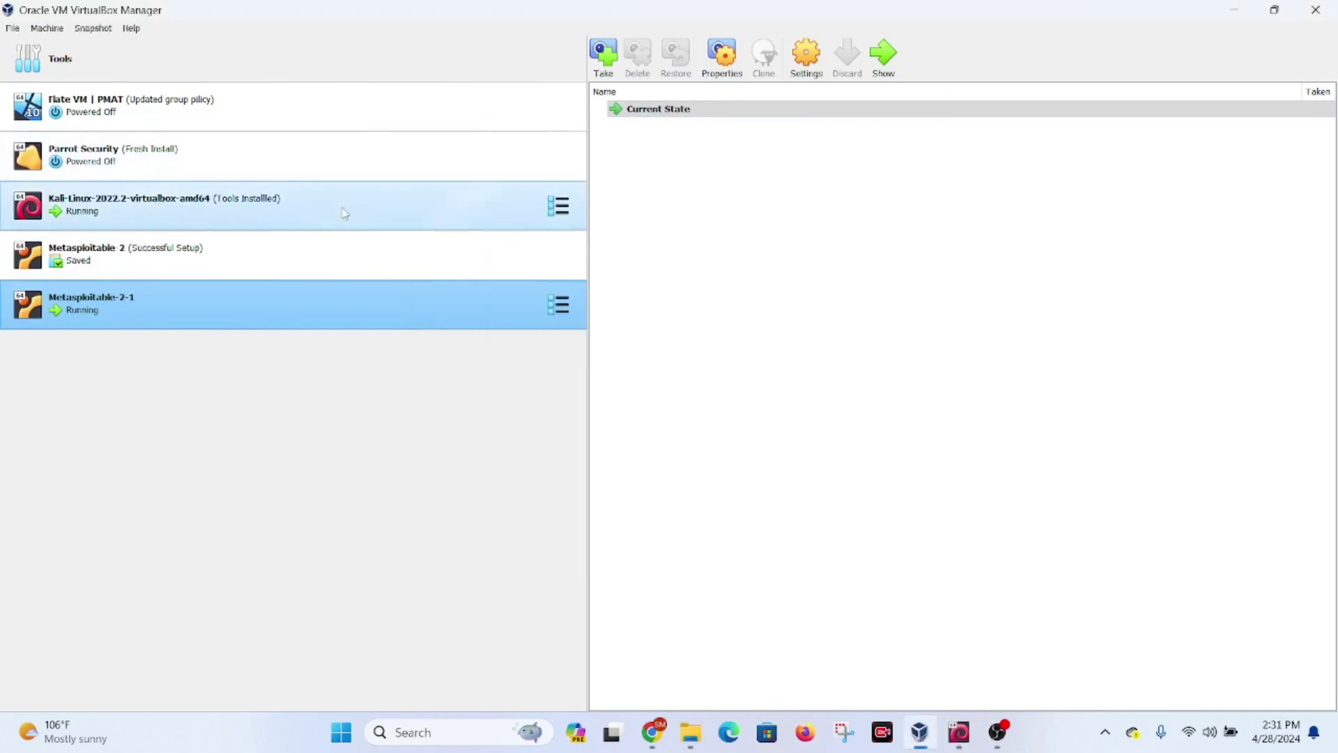
- Switch to the running Kali-Linux-2022.2 virtual machine and ping 192.168.0.109 from its terminal
{"action": "left_click", "coordinate": [343, 209]}
{"action": "left_click", "coordinate": [882, 67]}
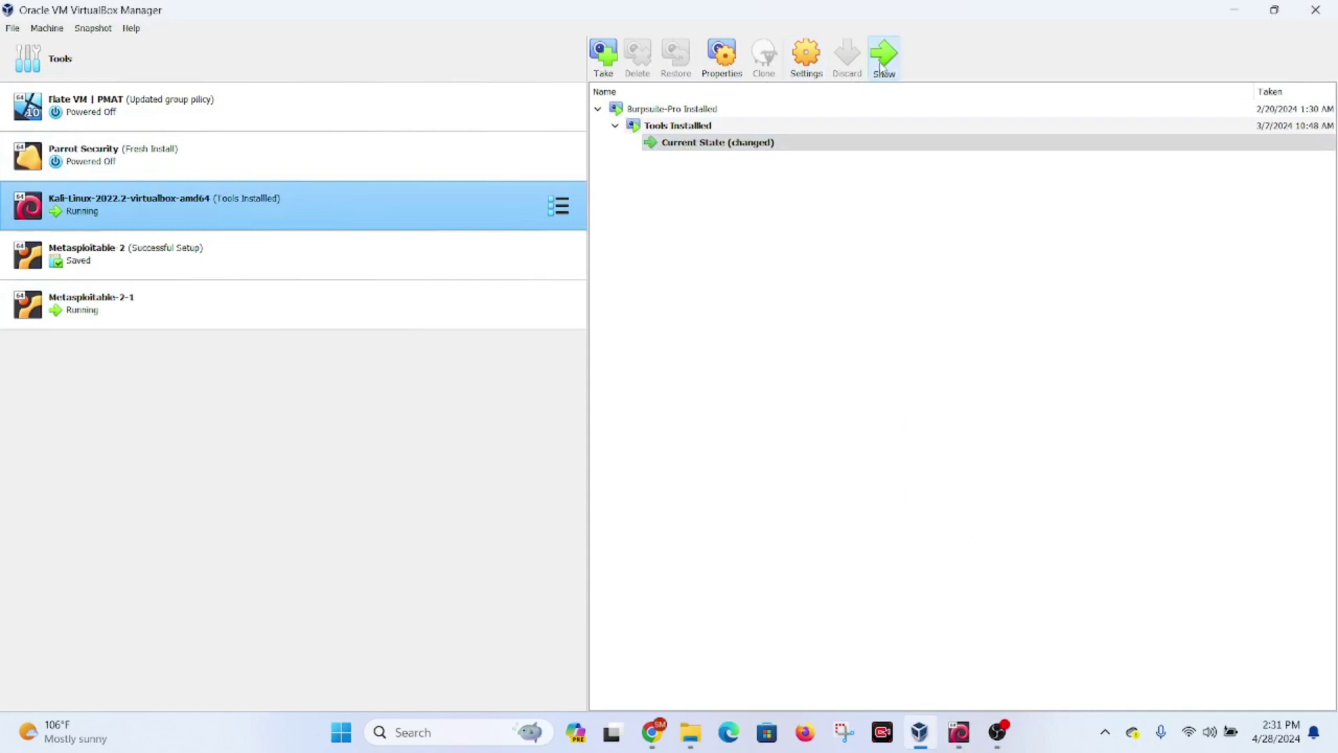
{"action": "type", "text": "p"}
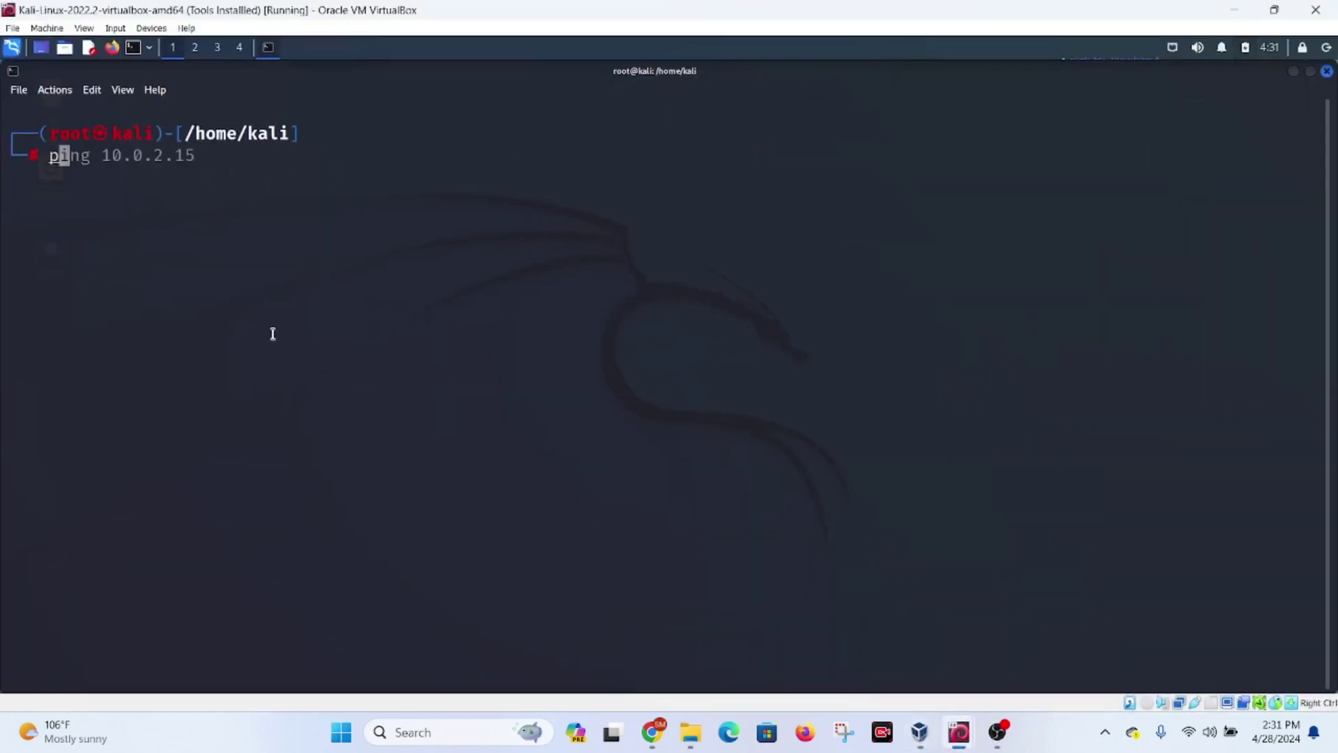
{"action": "type", "text": "ing 192"}
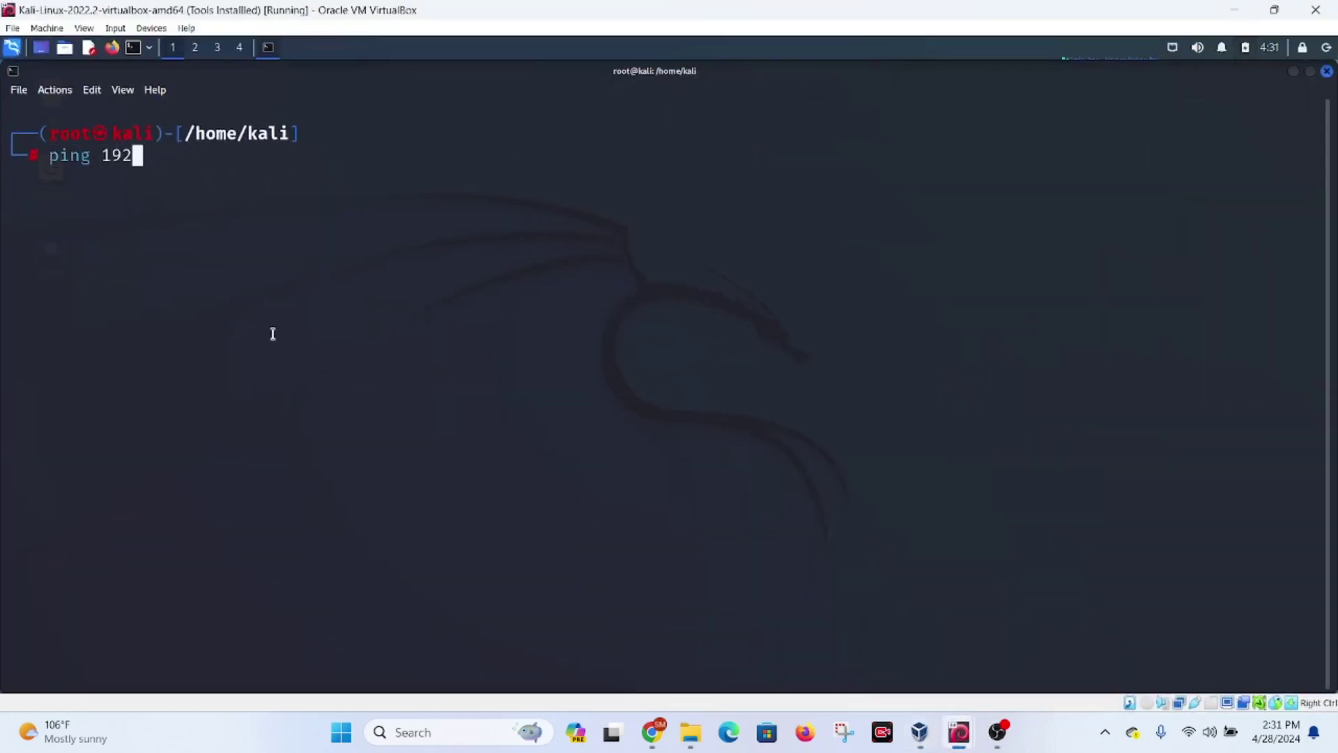
{"action": "type", "text": ".168.0.109"}
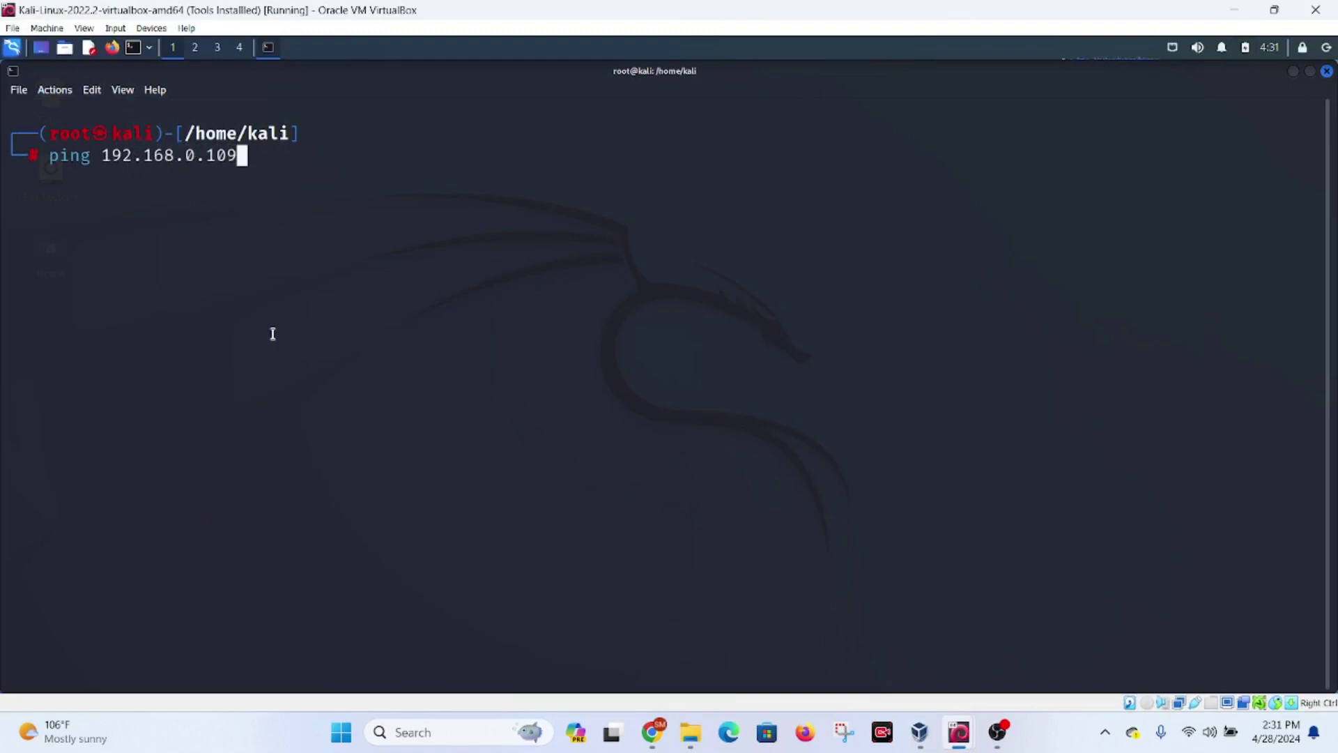
{"action": "key", "text": "Return"}
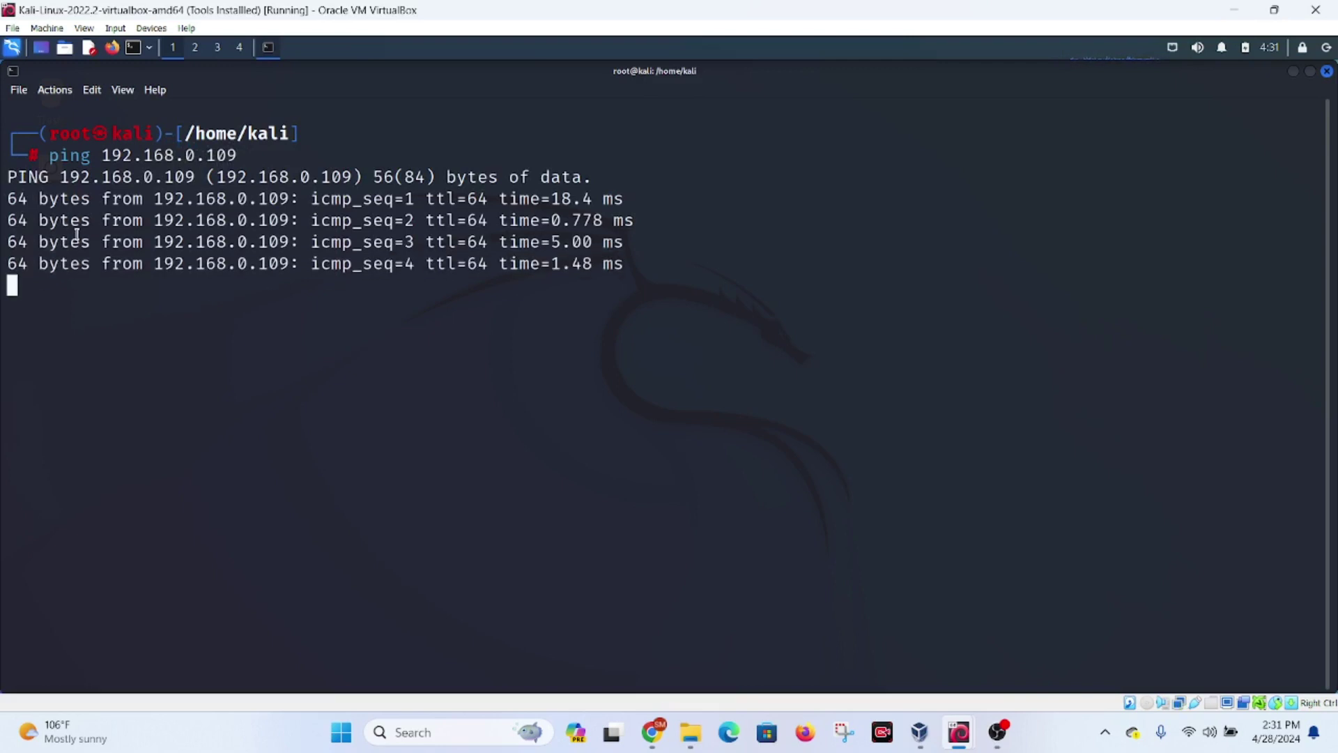
- Stop the running ping, scan 192.168.0.109 with nmap -sS, and review the reported ports and services
{"action": "key", "text": "ctrl+c"}
{"action": "type", "text": "nmap"}
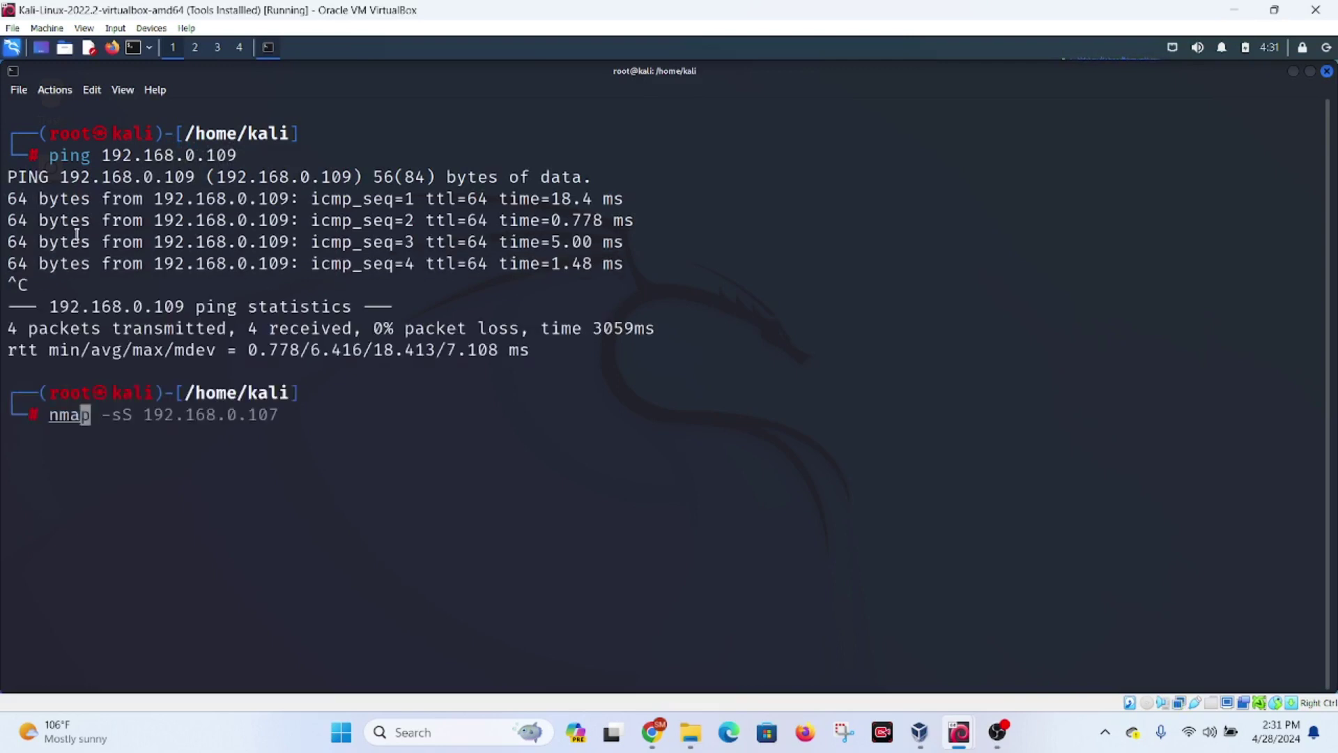
{"action": "type", "text": " -sS"}
{"action": "key", "text": "Right"}
{"action": "key", "text": "BackSpace"}
{"action": "type", "text": "9"}
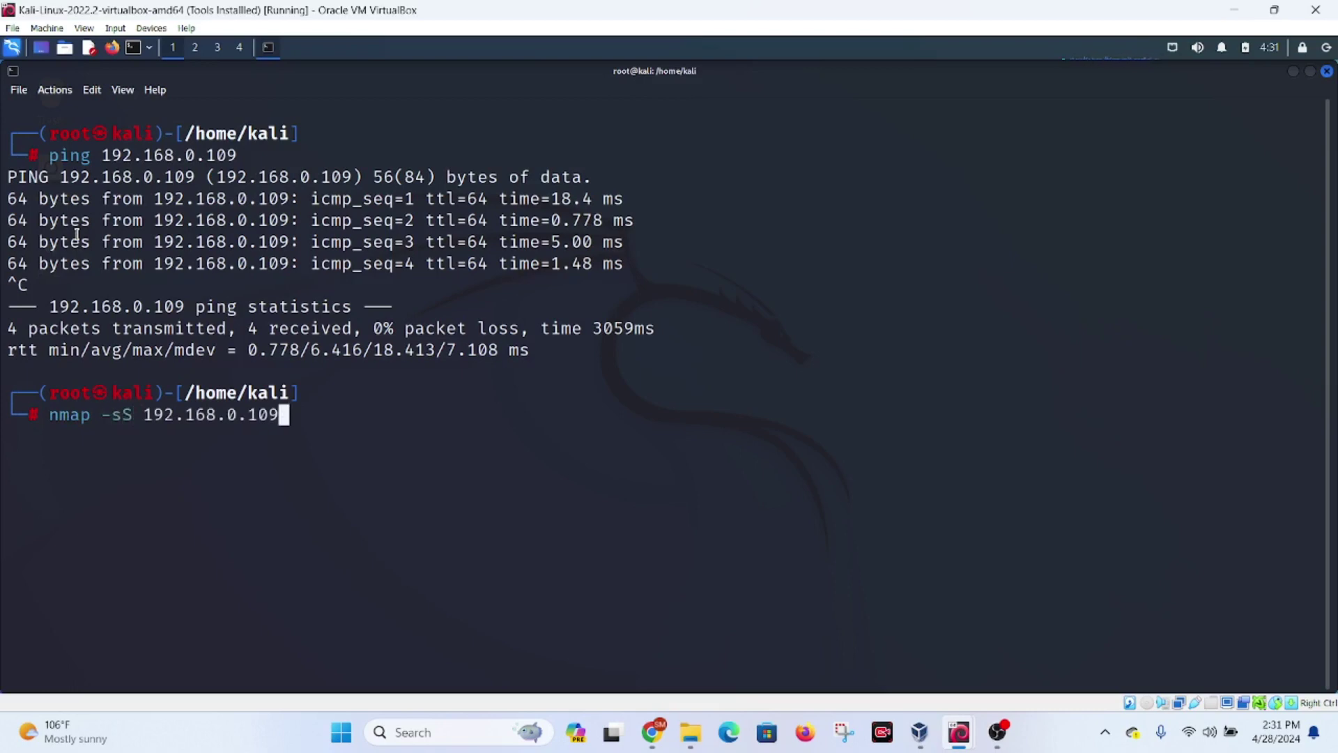
{"action": "key", "text": "Return"}
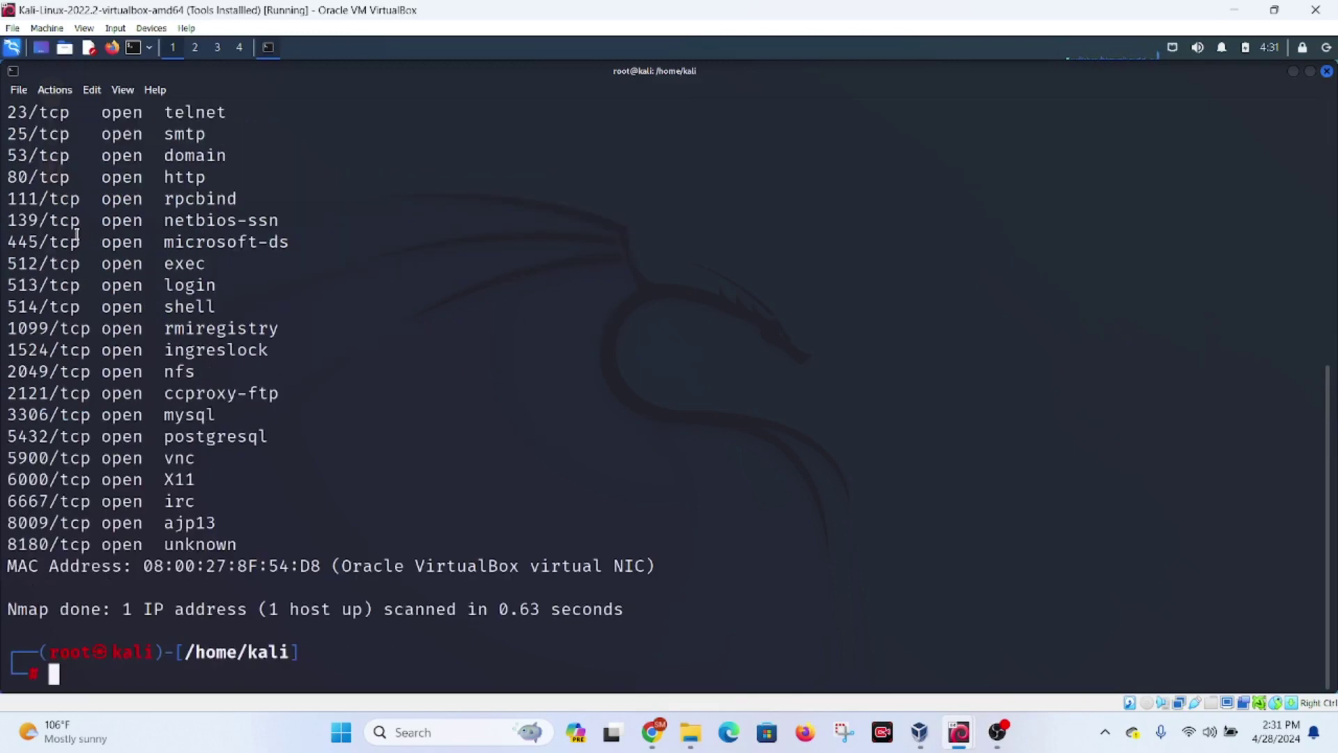
{"action": "scroll", "coordinate": [293, 477], "scroll_direction": "up", "scroll_amount": 7}
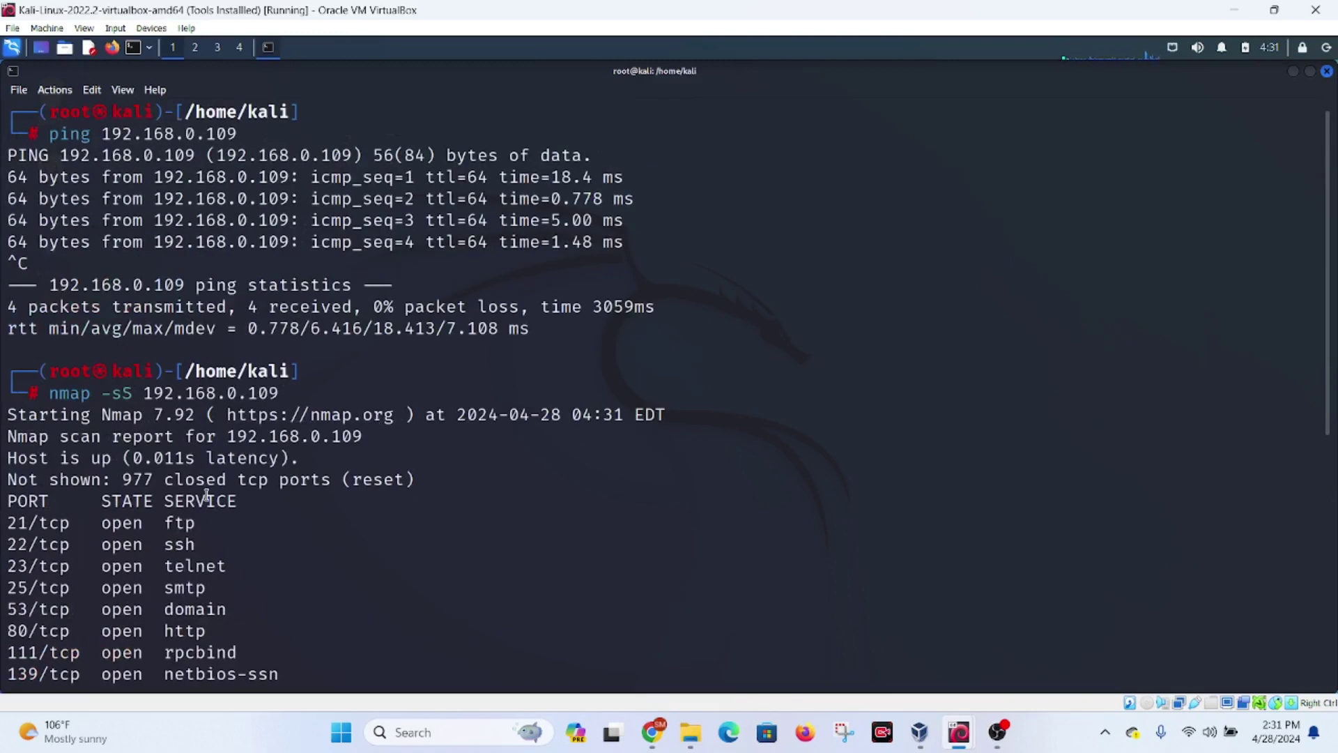
{"action": "scroll", "coordinate": [205, 494], "scroll_direction": "down", "scroll_amount": 2}
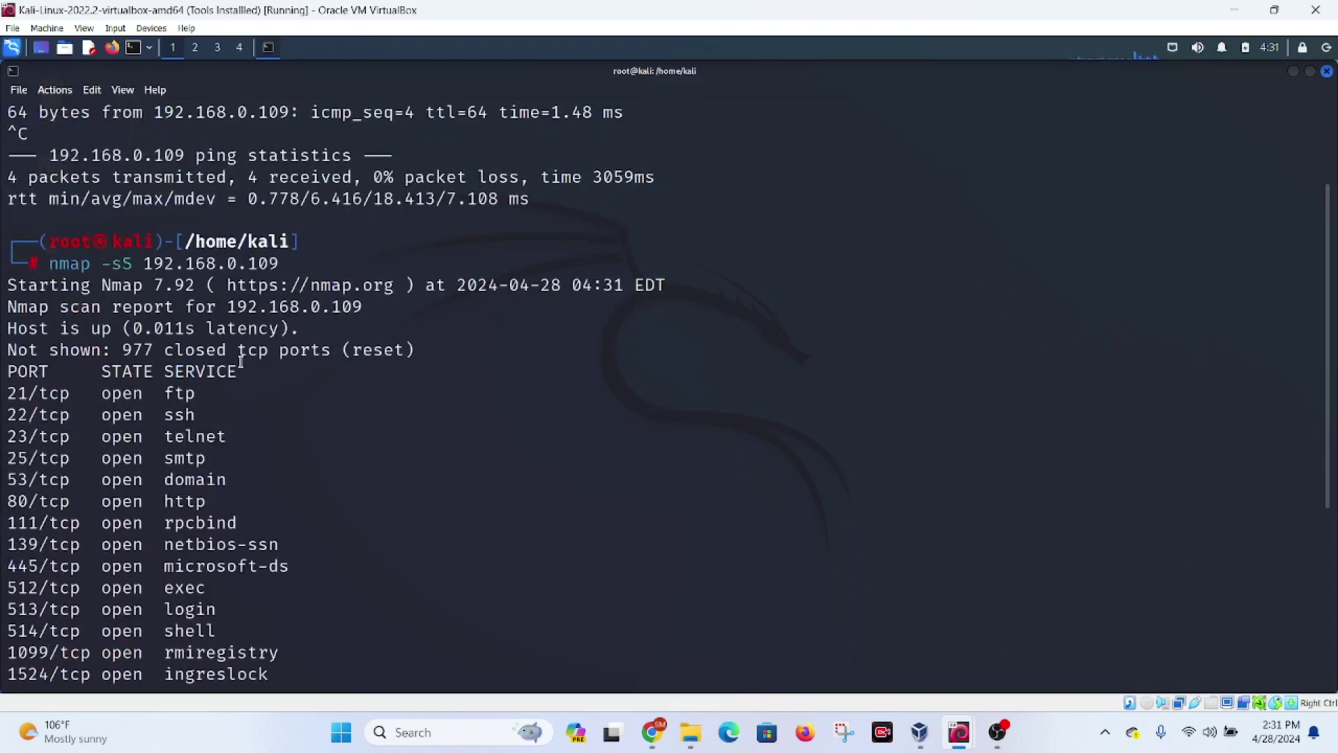
{"action": "scroll", "coordinate": [337, 370], "scroll_direction": "down", "scroll_amount": 5}
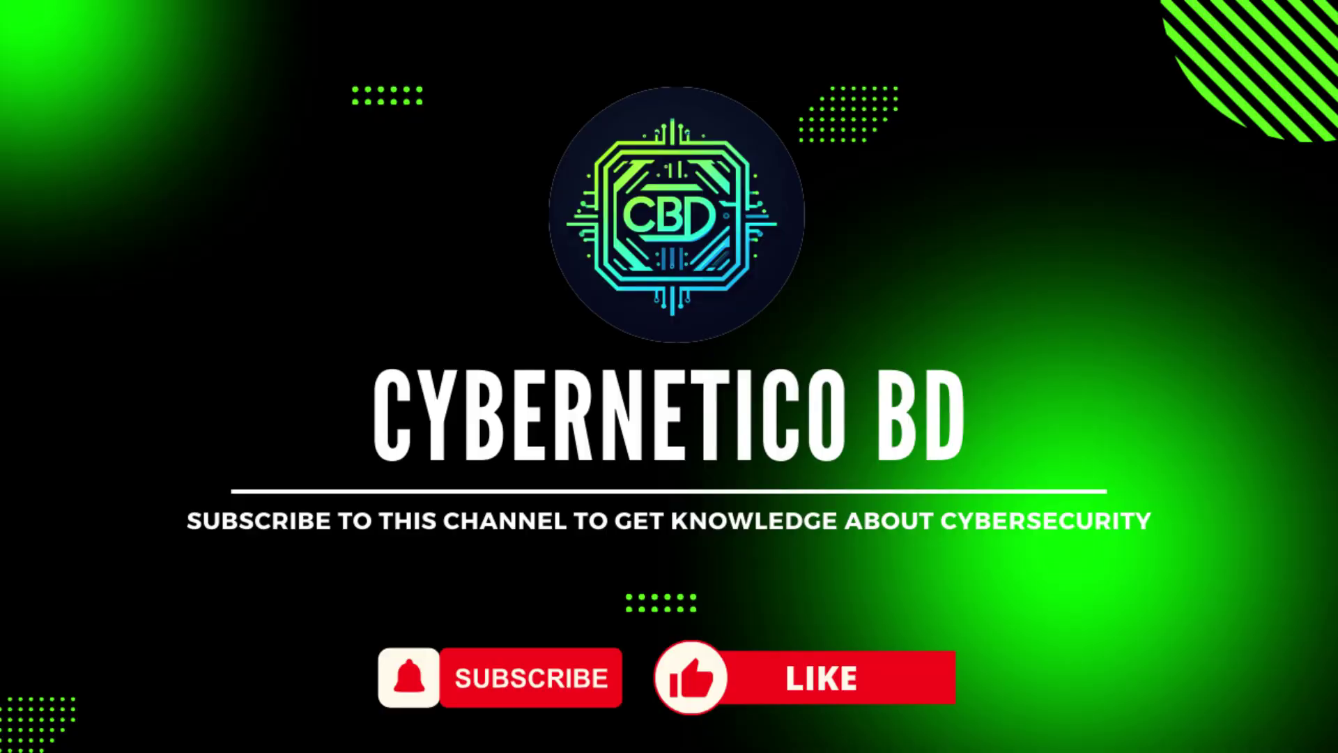